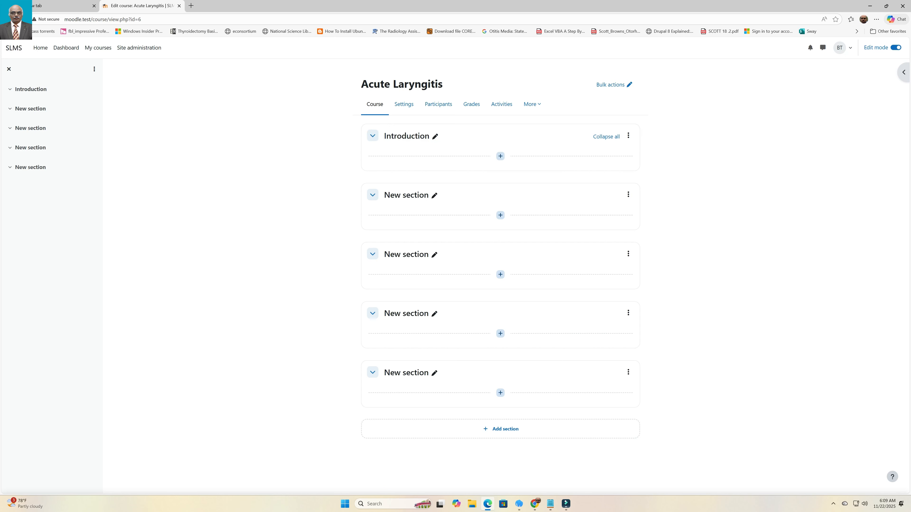
Start a new Text and media area in the course's Introduction section
{"action": "left_click", "coordinate": [501, 156]}
{"action": "left_click", "coordinate": [534, 170]}
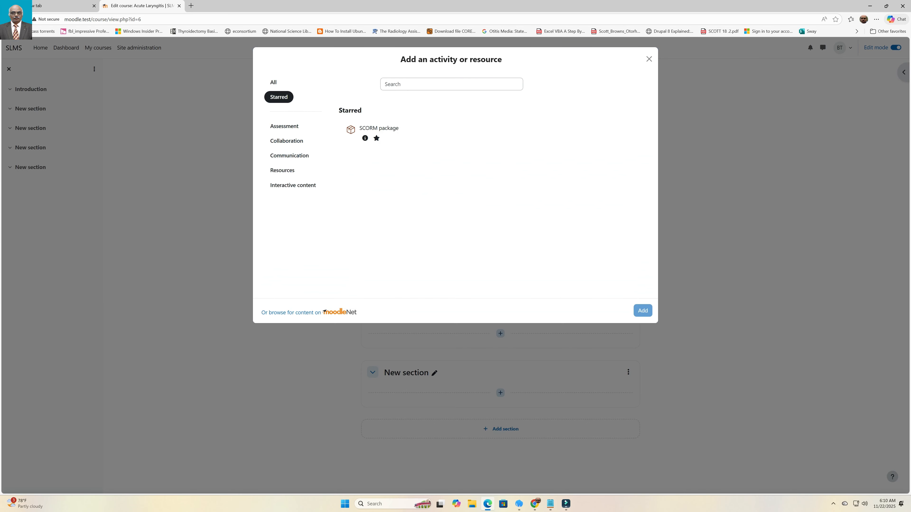
{"action": "left_click", "coordinate": [273, 82]}
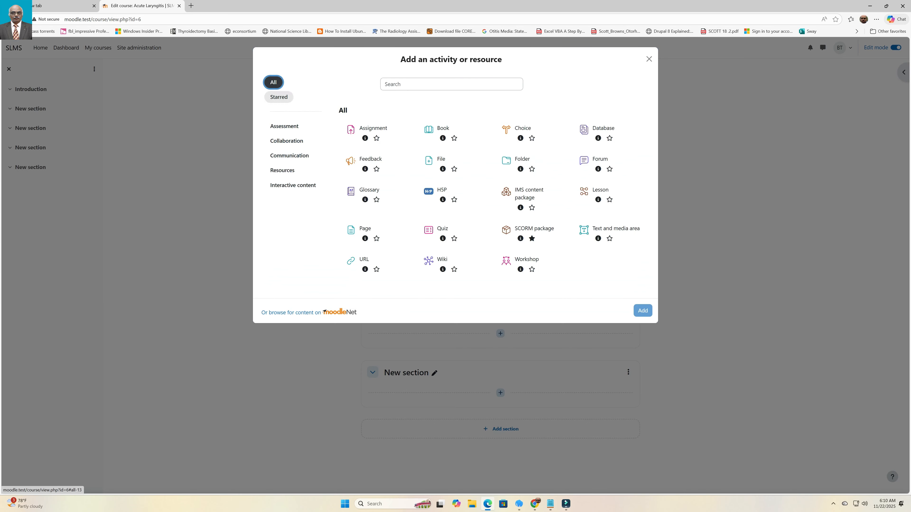
{"action": "left_click", "coordinate": [610, 232]}
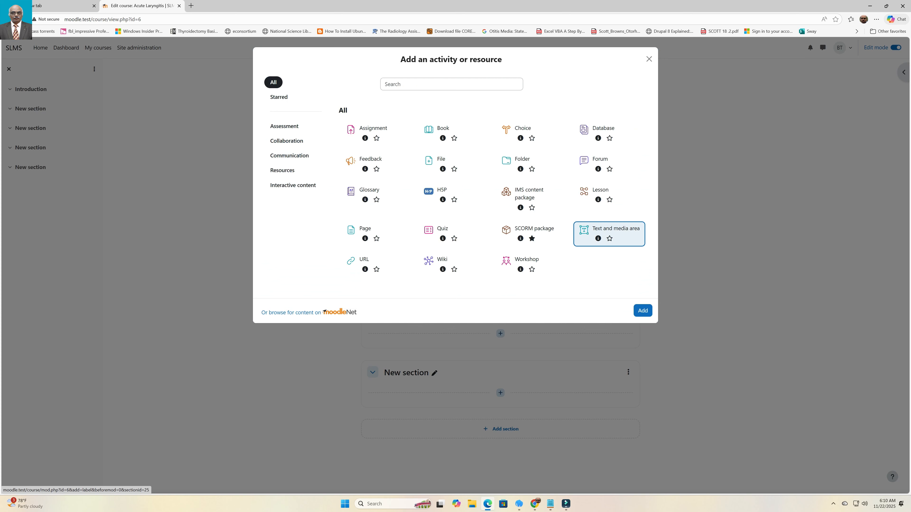
{"action": "left_click", "coordinate": [643, 311]}
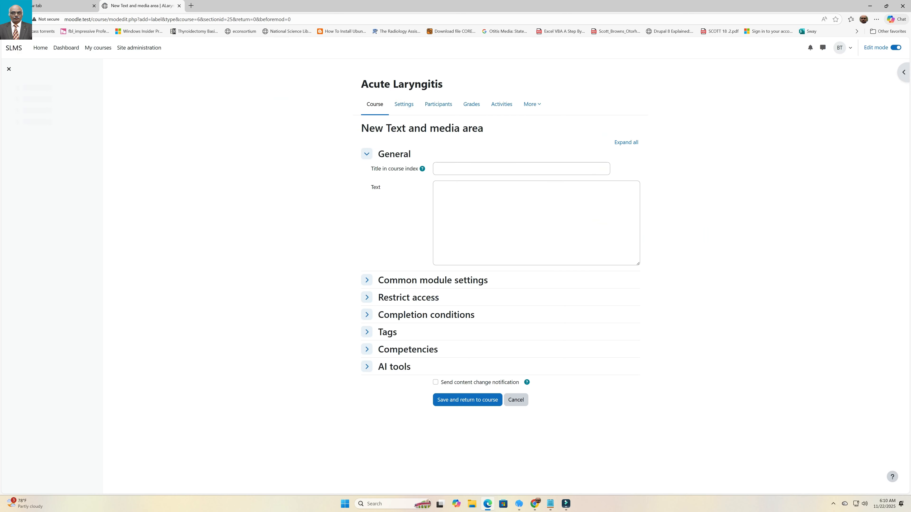
Paste the copied introduction and etiology text into the text area's body and title it "Introduction" in the course index
{"action": "left_click", "coordinate": [466, 226]}
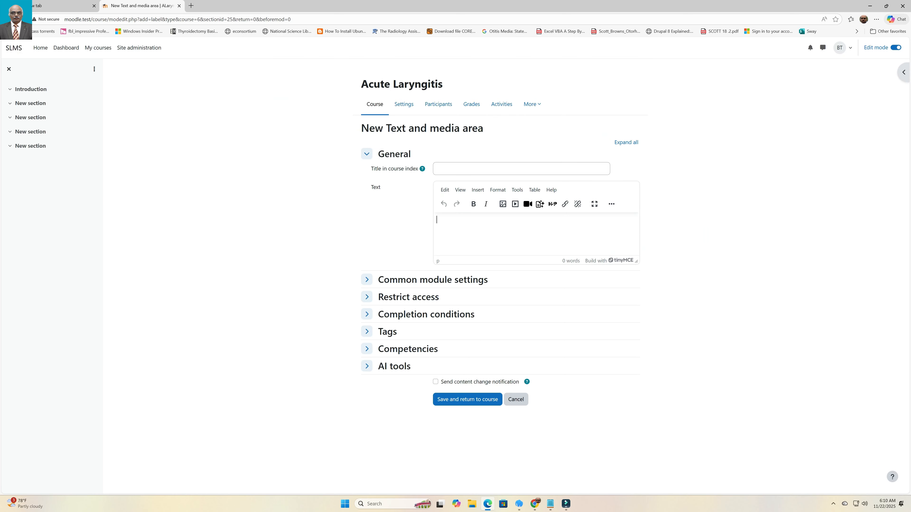
{"action": "key", "text": "ctrl+v"}
{"action": "left_click", "coordinate": [521, 169]}
{"action": "type", "text": "In"}
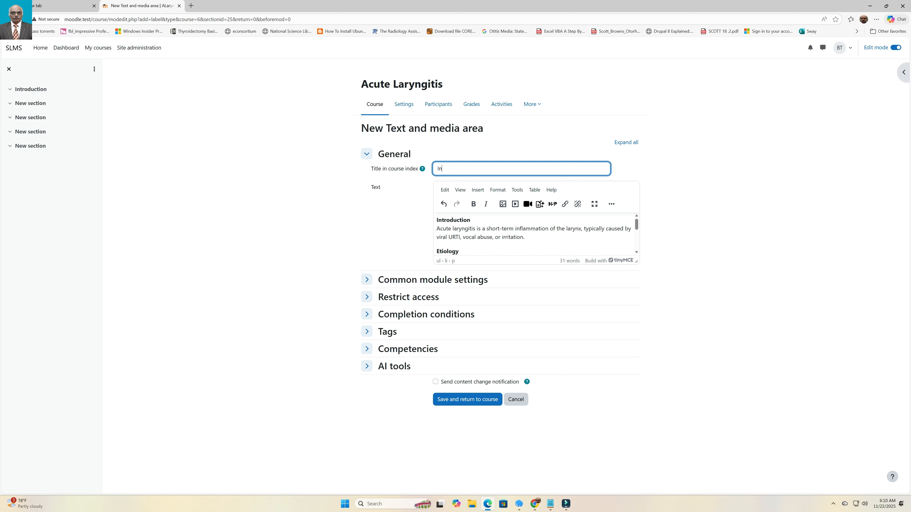
{"action": "type", "text": "troduction"}
Review the common module, access restriction, completion, competency and AI tools settings, then save the Introduction text area and return to the course
{"action": "left_click", "coordinate": [366, 280]}
{"action": "left_click", "coordinate": [363, 353]}
{"action": "left_click", "coordinate": [364, 414]}
{"action": "left_click", "coordinate": [364, 477]}
{"action": "scroll", "coordinate": [364, 417], "scroll_direction": "down", "scroll_amount": 4}
{"action": "left_click", "coordinate": [364, 417]}
{"action": "scroll", "coordinate": [364, 417], "scroll_direction": "down", "scroll_amount": 4}
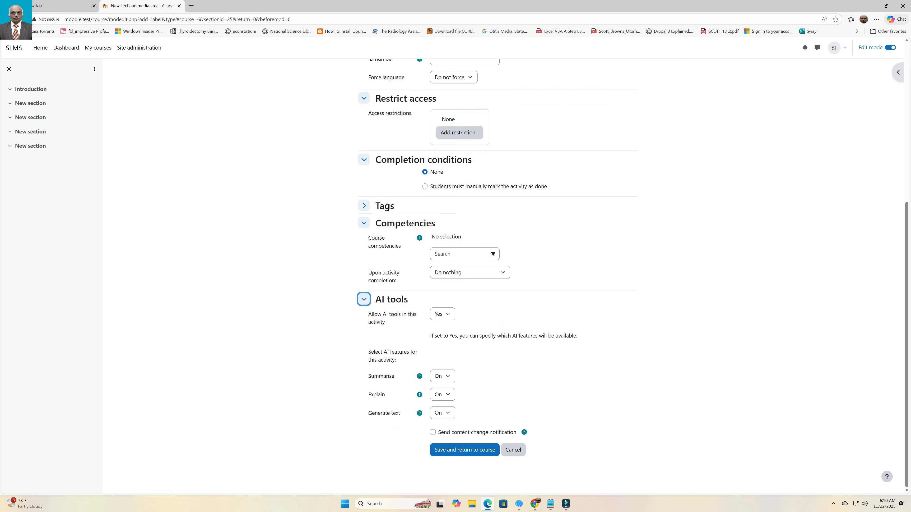
{"action": "left_click", "coordinate": [464, 449]}
Rename the section directly below Introduction as "Pathophysiology & Clinical features"
{"action": "left_click", "coordinate": [432, 340]}
{"action": "type", "text": "Pathophysiology & Clinical features"}
{"action": "key", "text": "Return"}
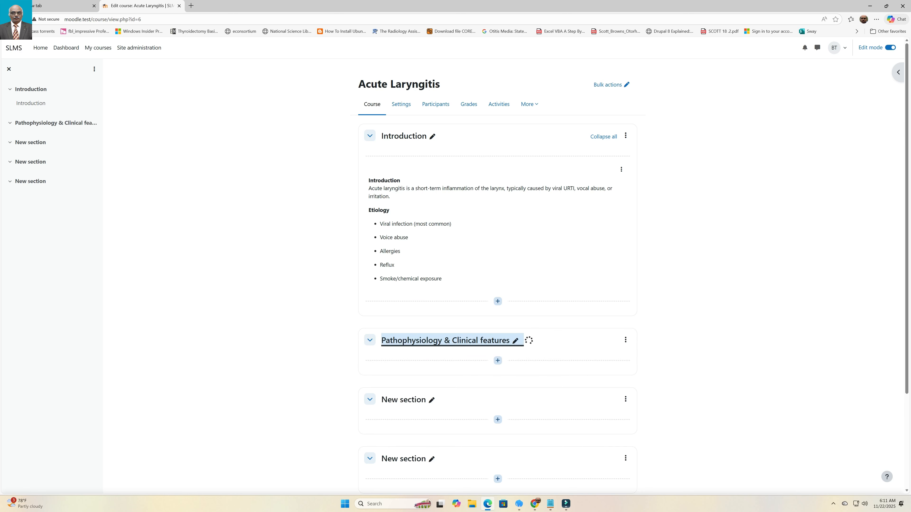
Start a new Text and media area in the Pathophysiology & Clinical features section
{"action": "scroll", "coordinate": [497, 273], "scroll_direction": "down", "scroll_amount": 2}
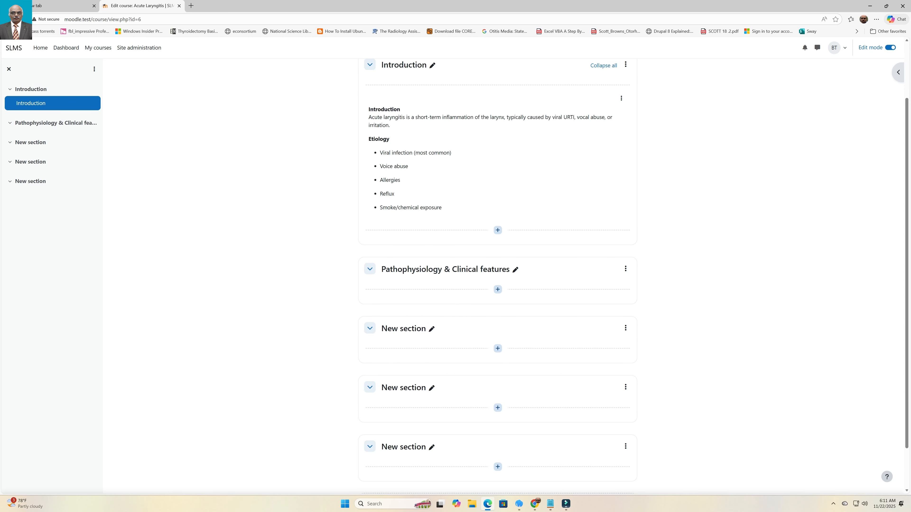
{"action": "left_click", "coordinate": [626, 268]}
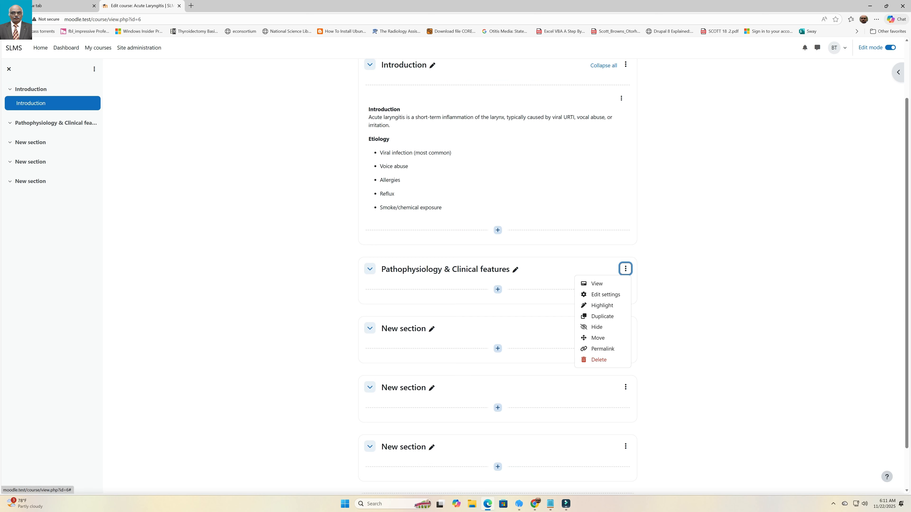
{"action": "left_click", "coordinate": [498, 289]}
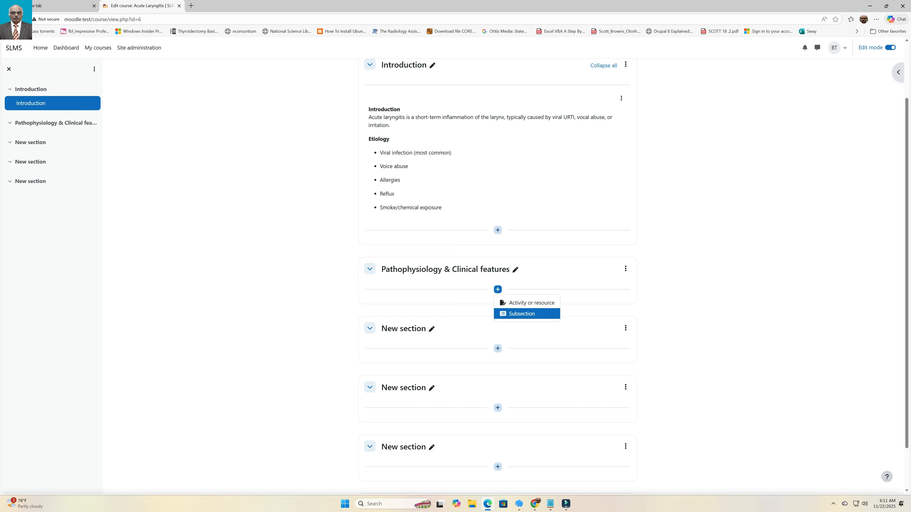
{"action": "key", "text": "Return"}
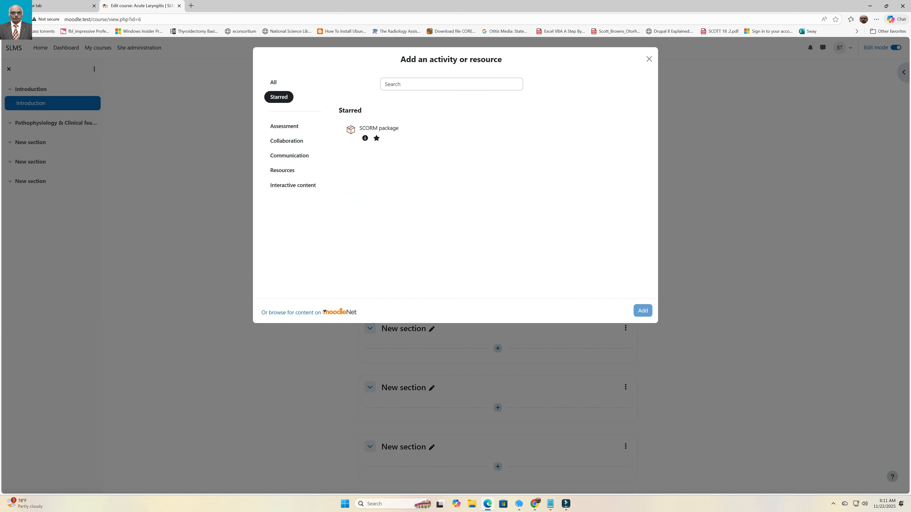
{"action": "key", "text": "Up"}
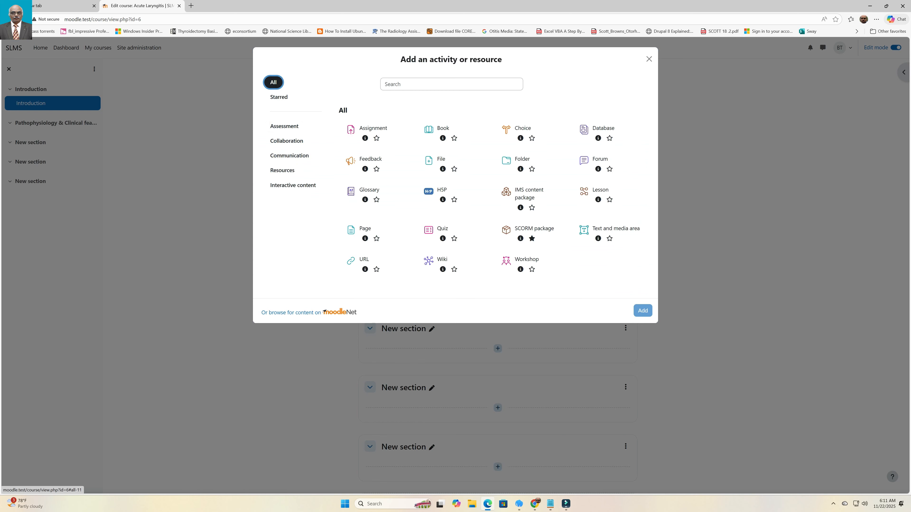
{"action": "left_click", "coordinate": [616, 230]}
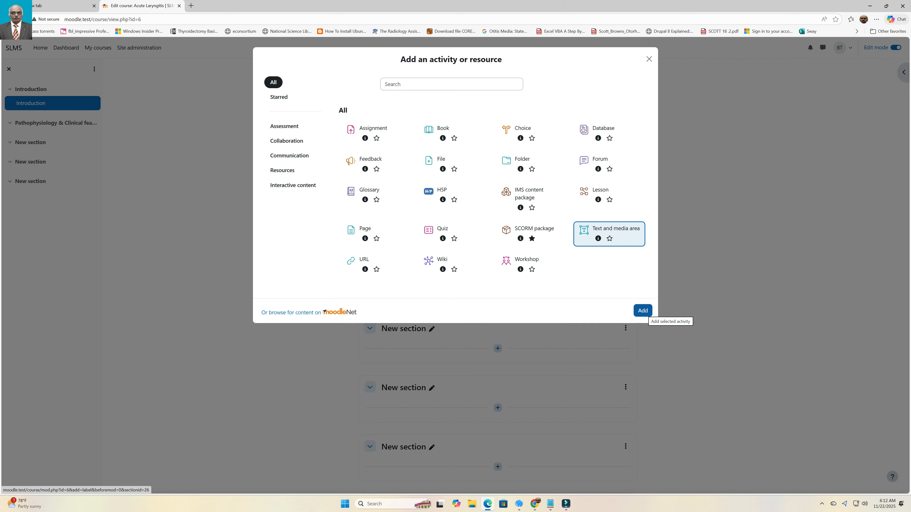
{"action": "left_click", "coordinate": [642, 310]}
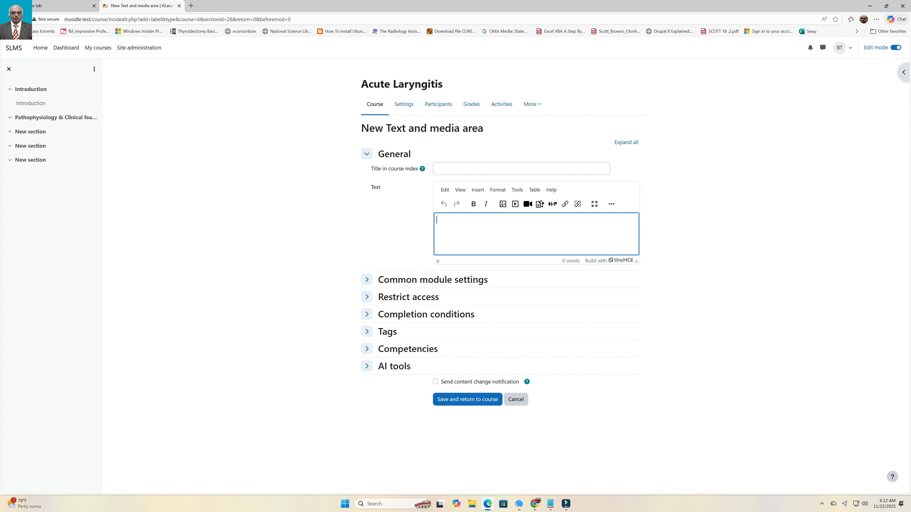
Paste the copied pathophysiology and clinical features text into the body and set the course index title to "Pathophysiology"
{"action": "key", "text": "ctrl+v"}
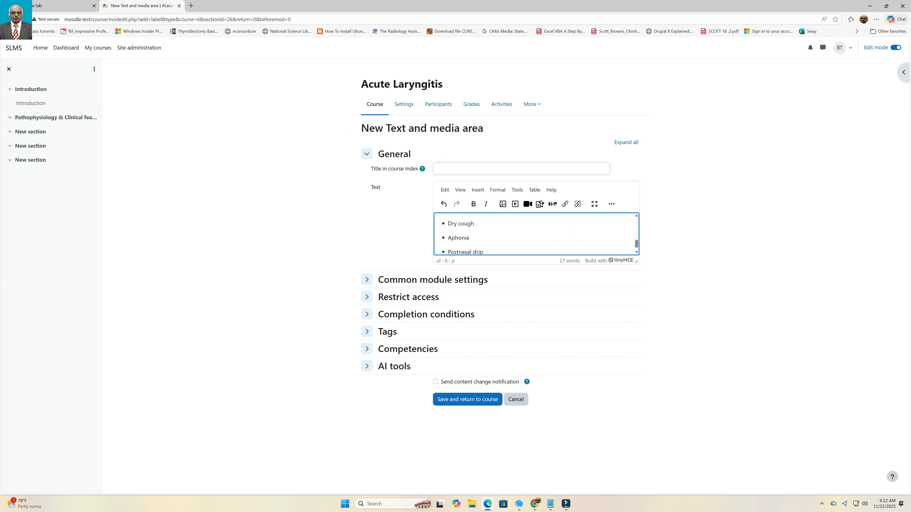
{"action": "scroll", "coordinate": [535, 234], "scroll_direction": "up", "scroll_amount": 5}
{"action": "left_click", "coordinate": [520, 169]}
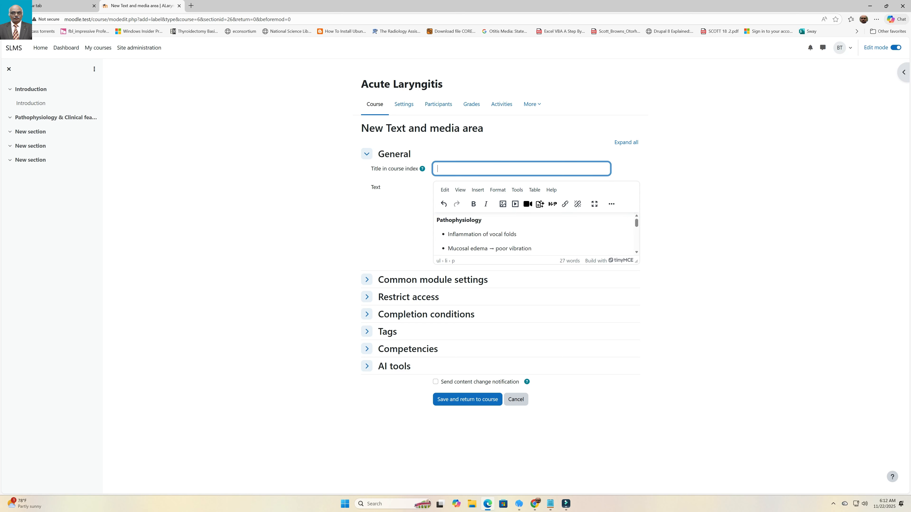
{"action": "type", "text": "Pathophysiology"}
{"action": "left_click", "coordinate": [611, 204]}
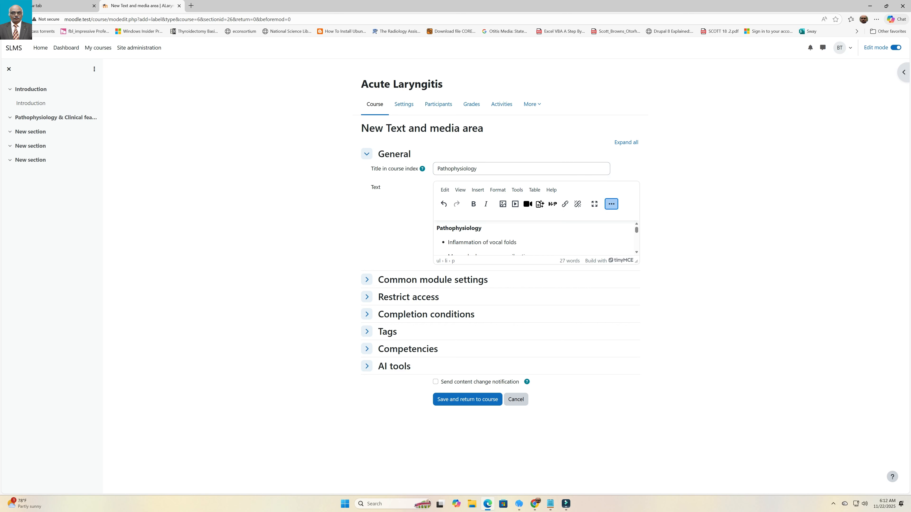
{"action": "left_click", "coordinate": [612, 203]}
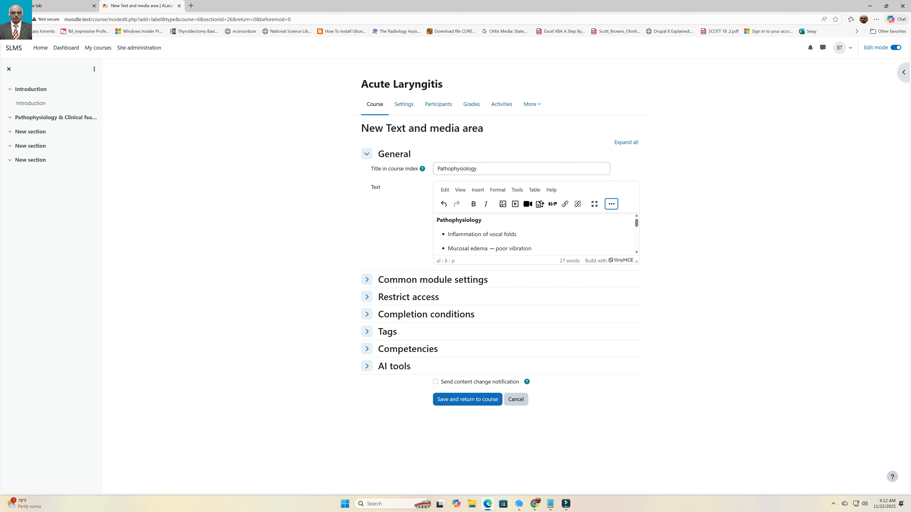
Review the common module and AI tools settings, then save the Pathophysiology text area and return to the course
{"action": "left_click", "coordinate": [367, 279]}
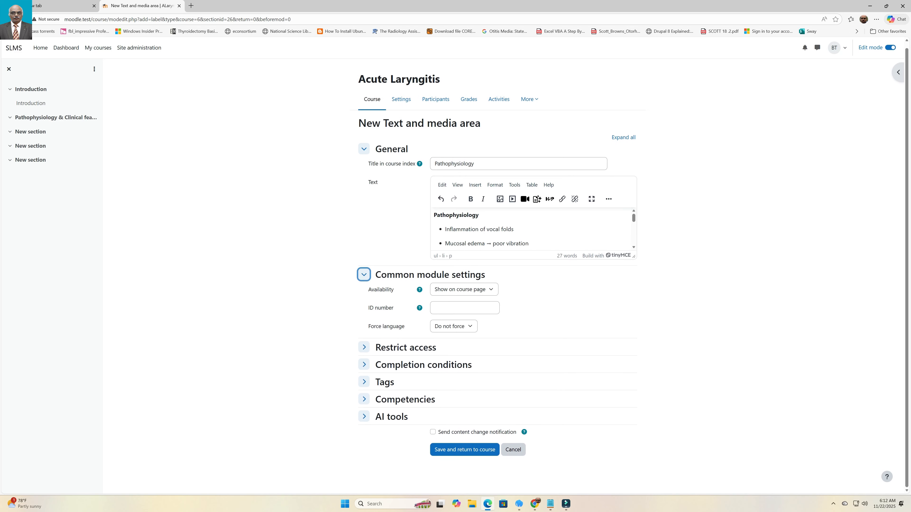
{"action": "key", "text": "Tab"}
{"action": "key", "text": "Tab"}
{"action": "key", "text": "Tab"}
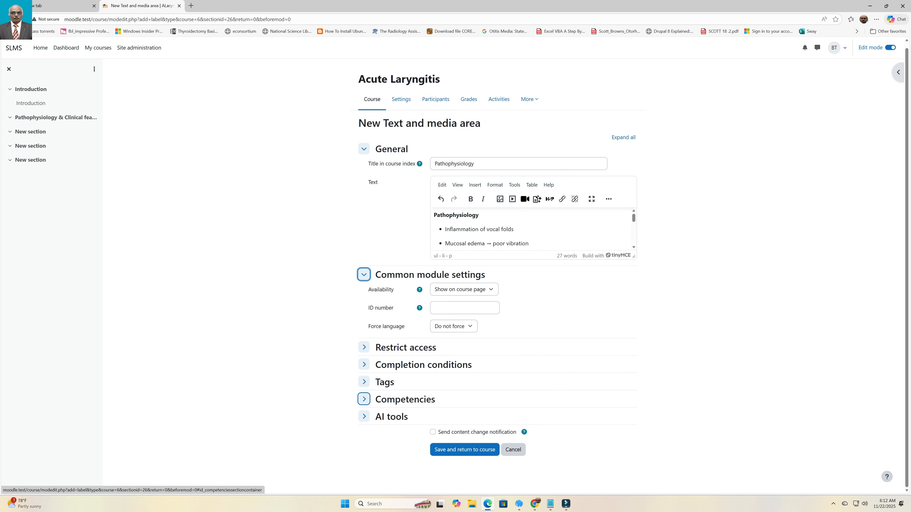
{"action": "key", "text": "Tab"}
{"action": "key", "text": "Return"}
{"action": "scroll", "coordinate": [497, 287], "scroll_direction": "down", "scroll_amount": 3}
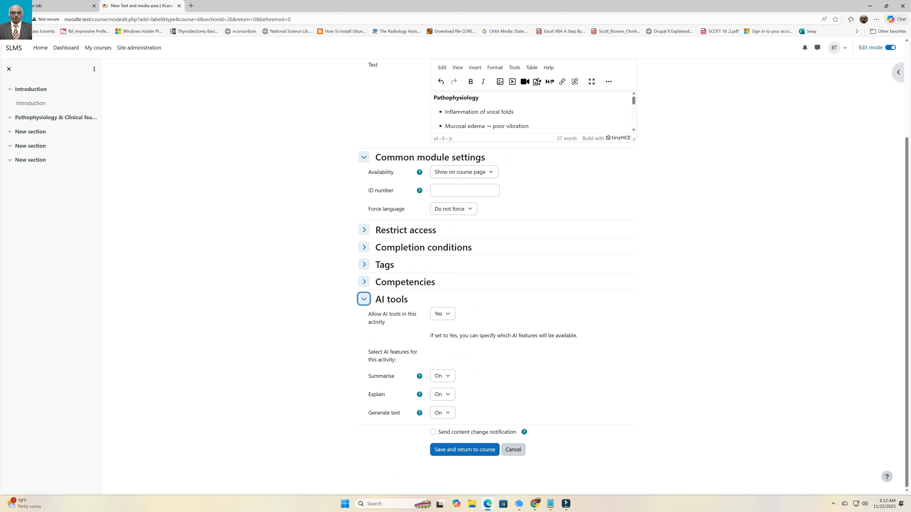
{"action": "left_click", "coordinate": [464, 450]}
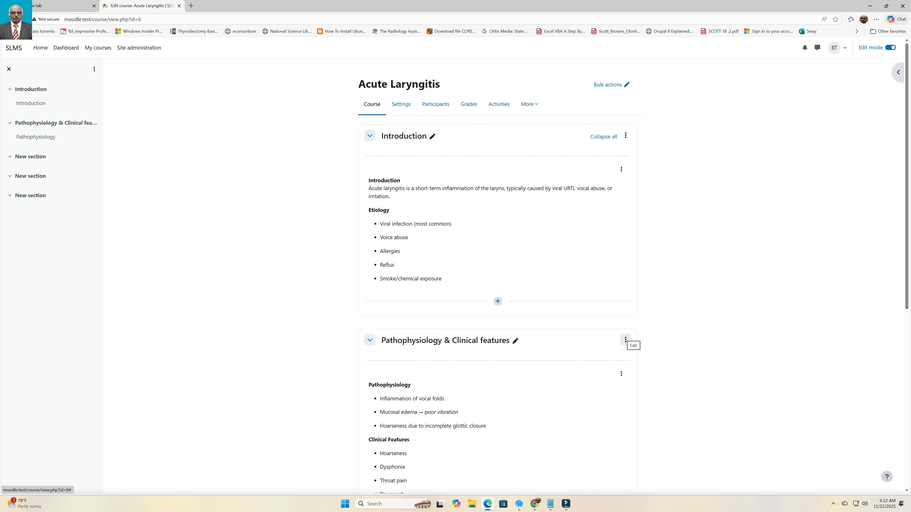
{"action": "left_click", "coordinate": [621, 373]}
{"action": "left_click", "coordinate": [626, 340]}
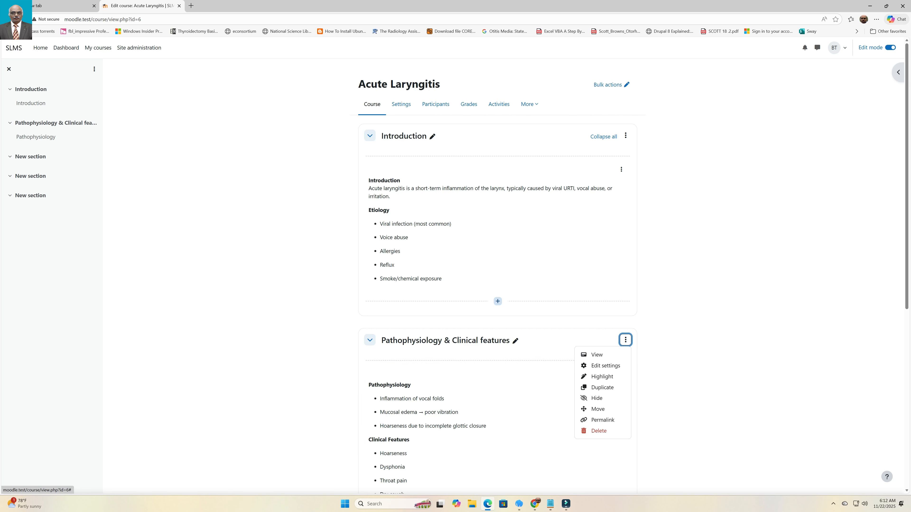
{"action": "left_click", "coordinate": [592, 337]}
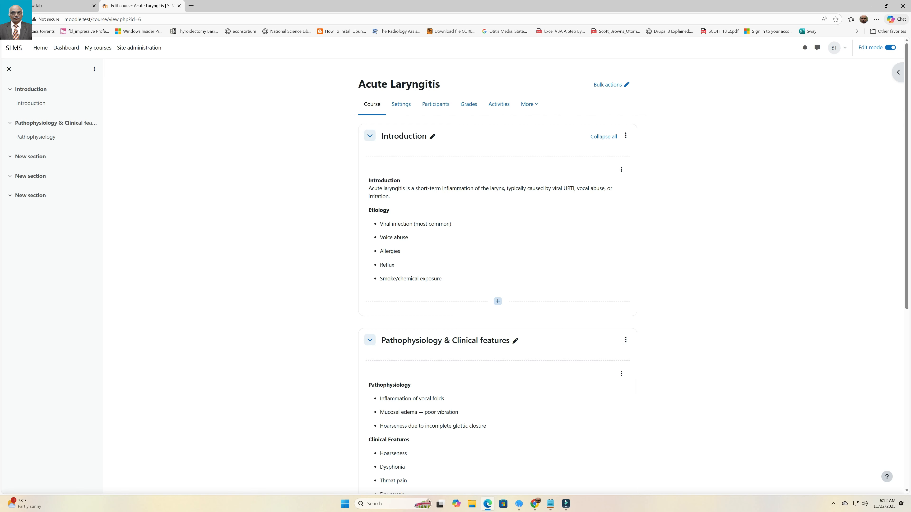
{"action": "scroll", "coordinate": [591, 337], "scroll_direction": "down", "scroll_amount": 4}
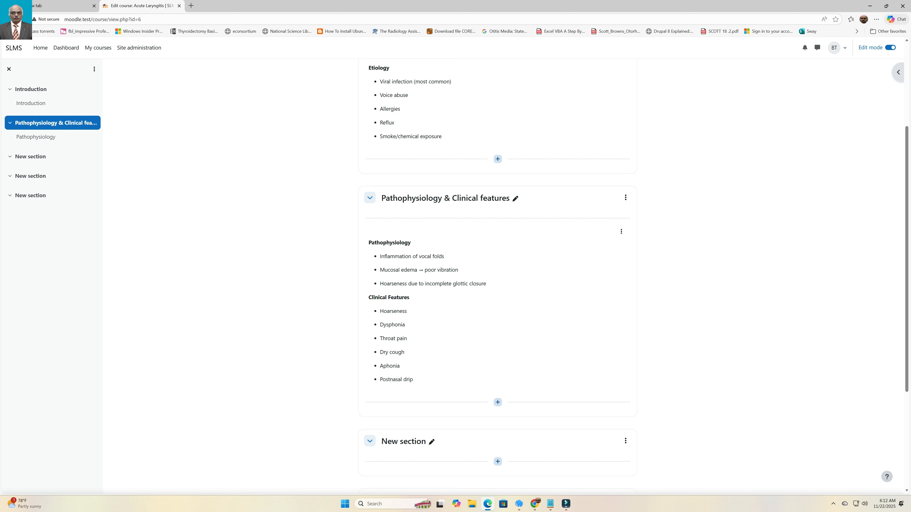
{"action": "left_click", "coordinate": [626, 198]}
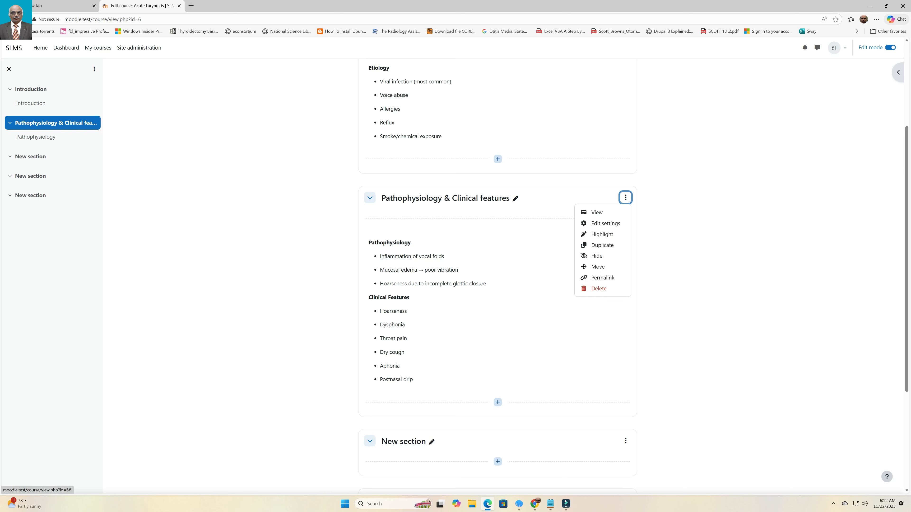
{"action": "key", "text": "Escape"}
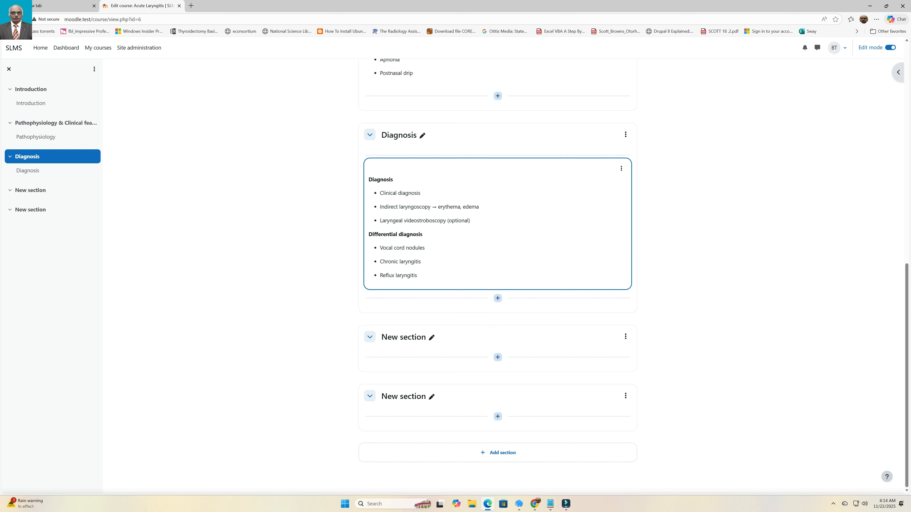
Rename the unnamed section directly below Diagnosis as "Management"
{"action": "left_click", "coordinate": [432, 337]}
{"action": "key", "text": "BackSpace"}
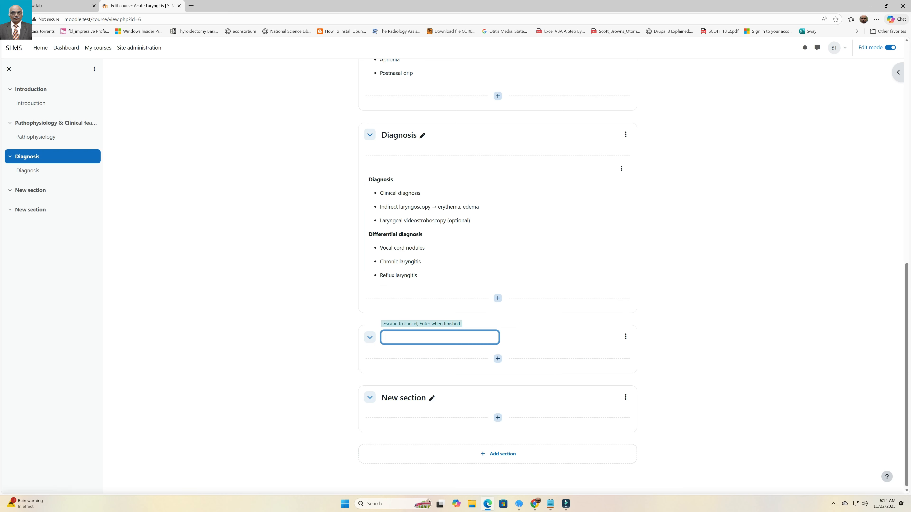
{"action": "type", "text": "Management"}
{"action": "key", "text": "Return"}
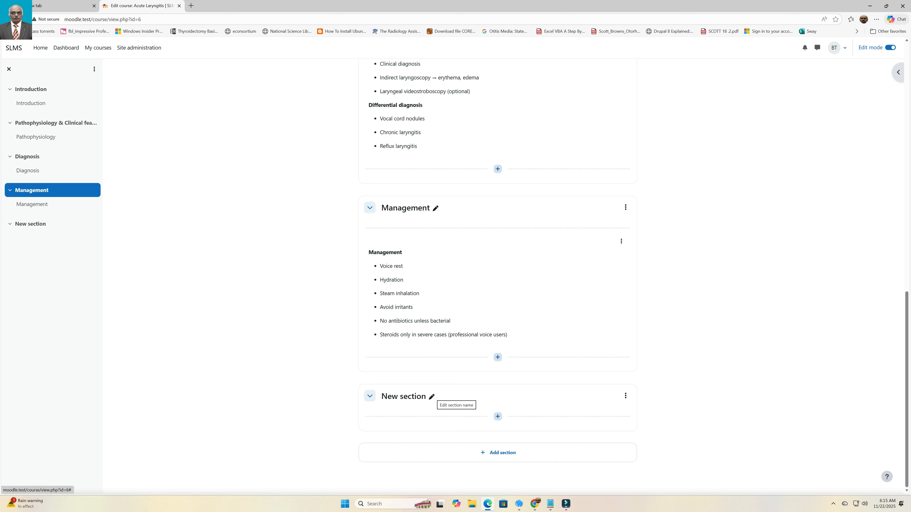
Rename the last unnamed section, below Management, as "Complication & prevention"
{"action": "left_click", "coordinate": [431, 396]}
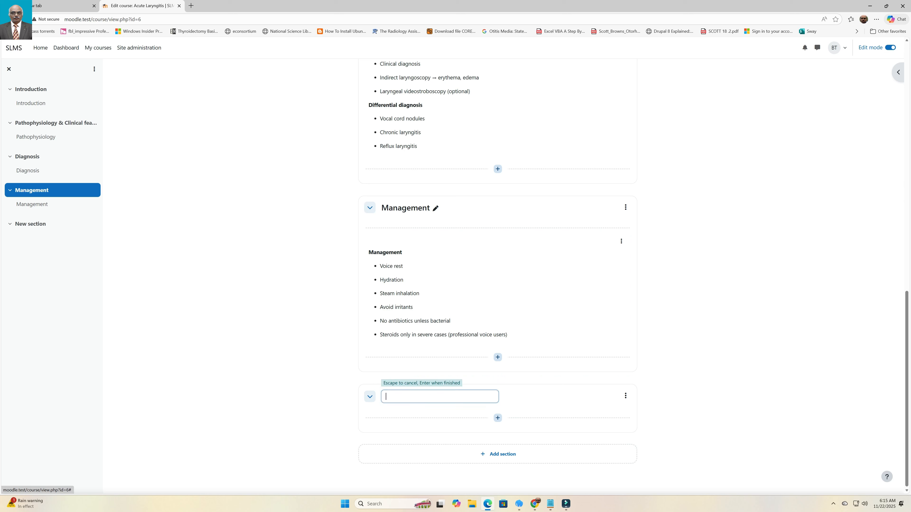
{"action": "type", "text": "Com"}
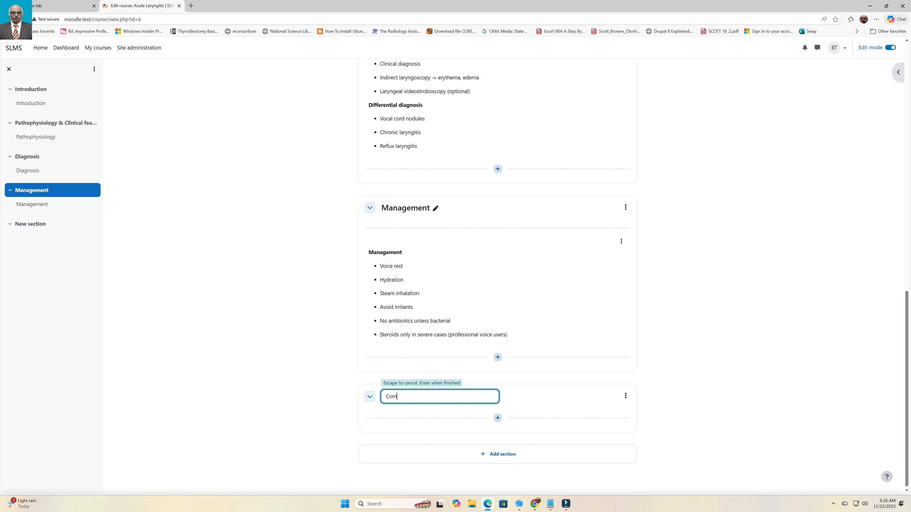
{"action": "type", "text": "plecagication & prevention"}
{"action": "key", "text": "Return"}
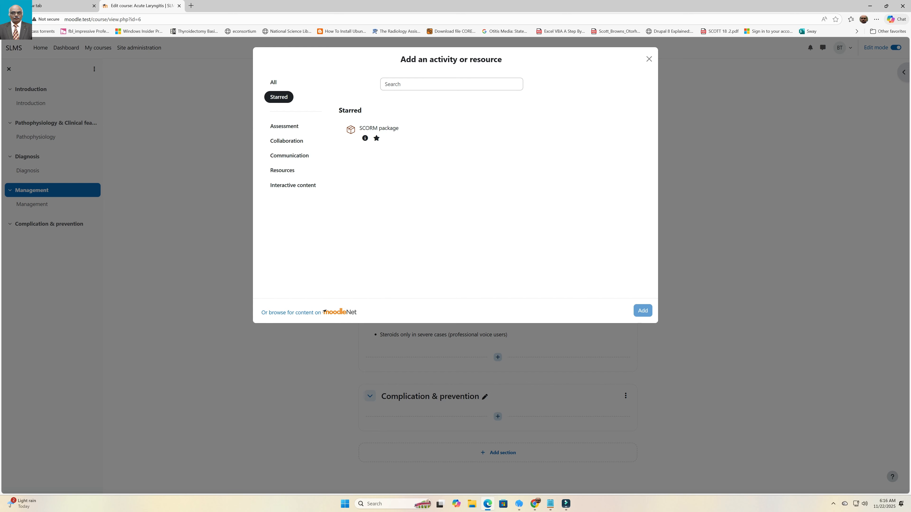
Start a new Text and media area in the Complication & prevention section
{"action": "left_click", "coordinate": [273, 82]}
{"action": "left_click", "coordinate": [615, 228]}
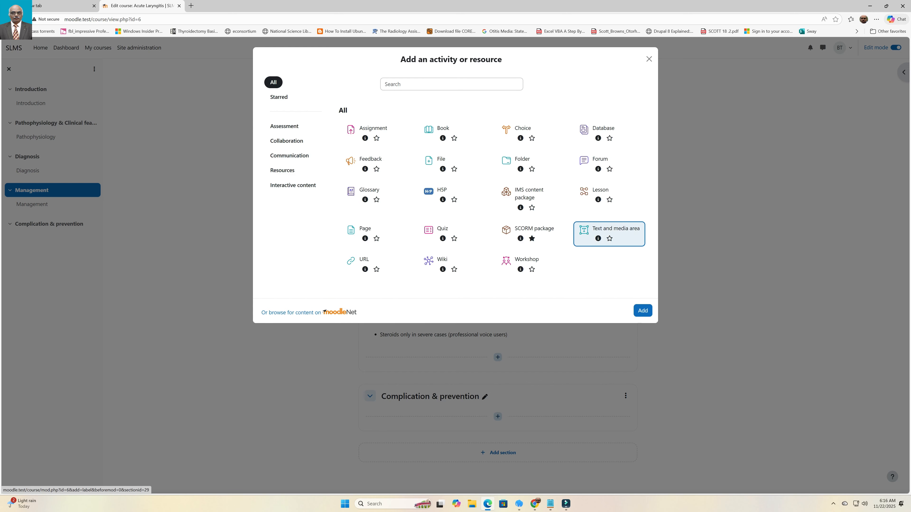
{"action": "left_click", "coordinate": [642, 310]}
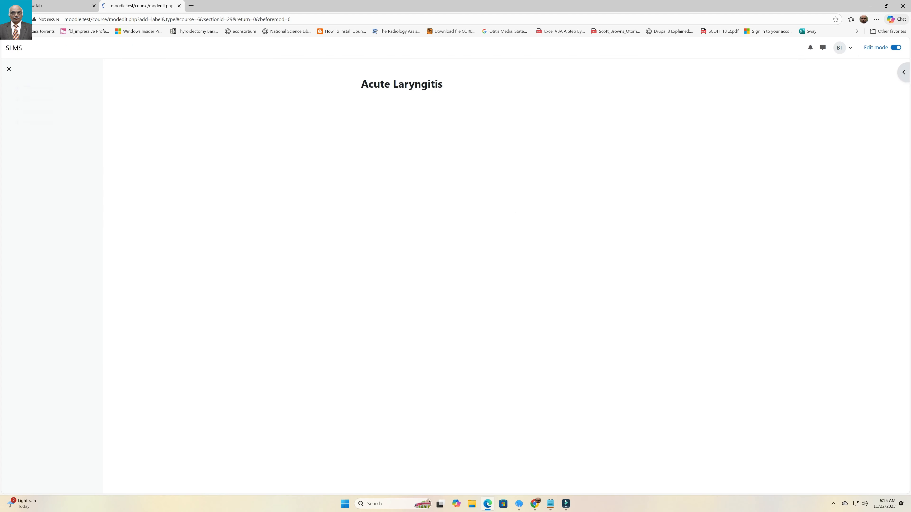
Paste the complications and prevention lists into the new text area, title it "Complication & Prevention", and save it to the course
{"action": "left_click", "coordinate": [438, 221]}
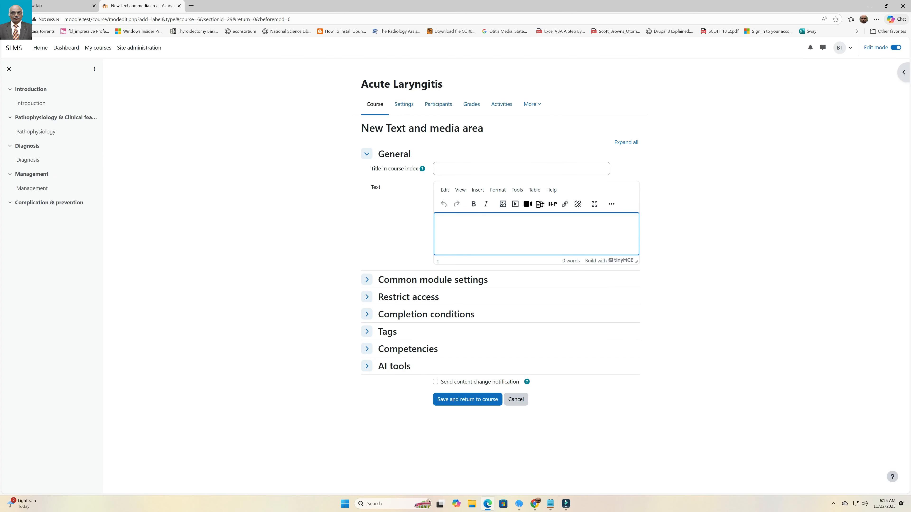
{"action": "key", "text": "ctrl+v"}
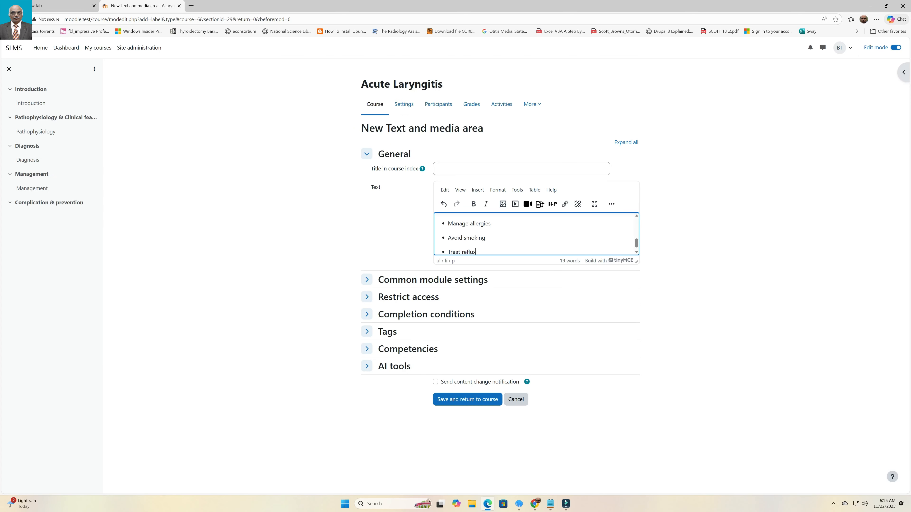
{"action": "left_click", "coordinate": [438, 169]}
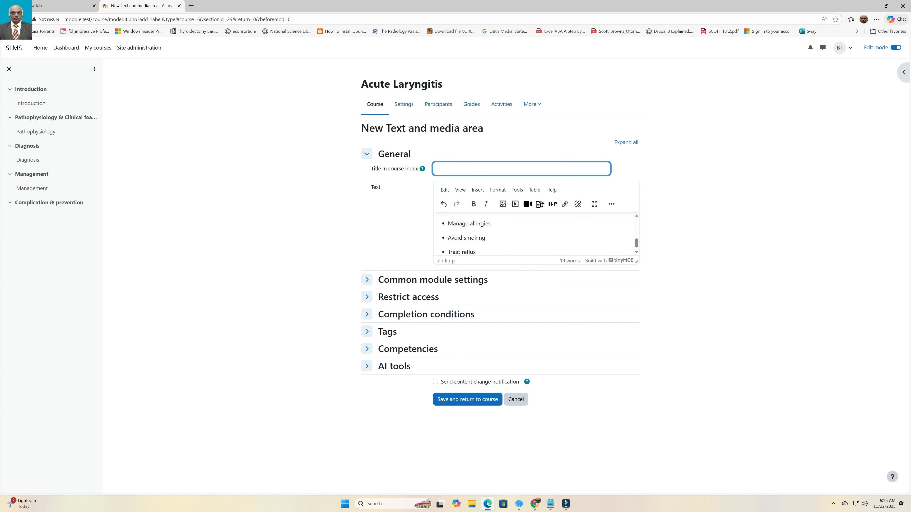
{"action": "type", "text": "Compleca"}
{"action": "key", "text": "BackSpace"}
{"action": "key", "text": "BackSpace"}
{"action": "key", "text": "BackSpace"}
{"action": "type", "text": "ication & Prevention"}
{"action": "key", "text": "Return"}
{"action": "scroll", "coordinate": [498, 276], "scroll_direction": "up", "scroll_amount": 4}
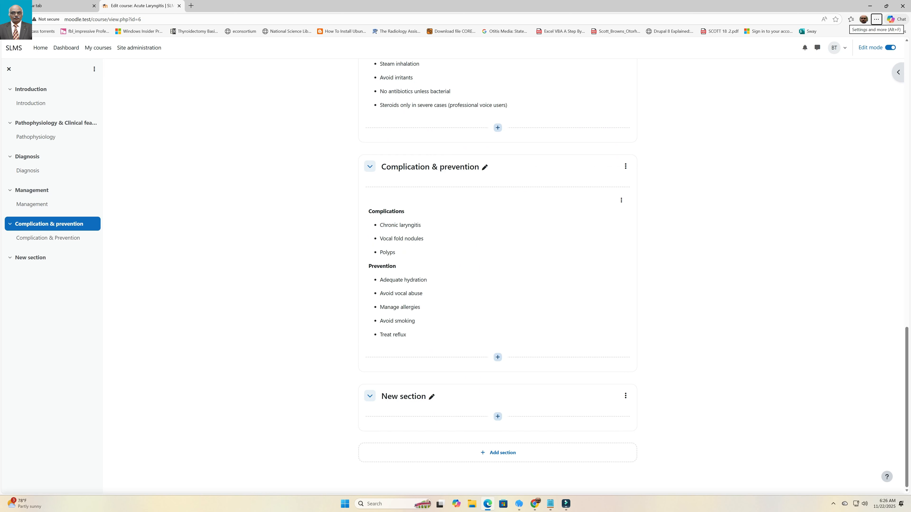
Rename the unnamed section below Complication & prevention as "Acute Laryngitis quiz"
{"action": "left_click", "coordinate": [833, 504]}
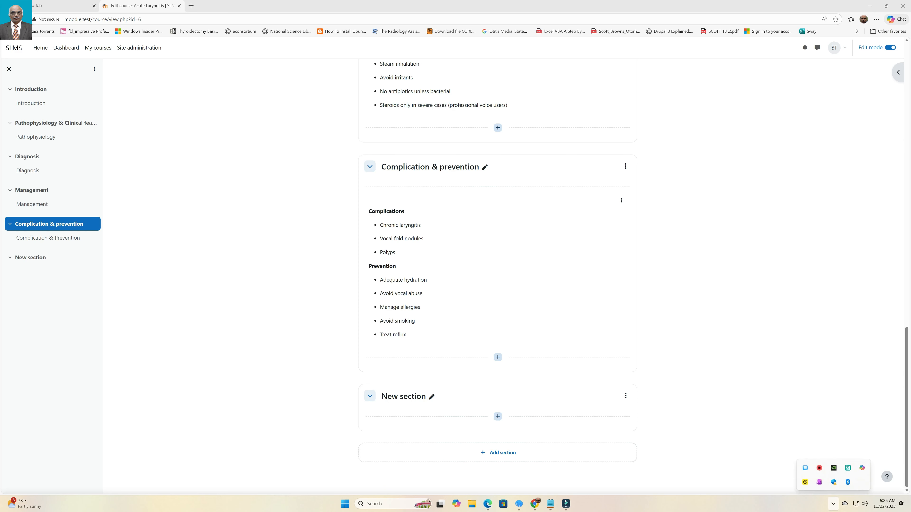
{"action": "left_click", "coordinate": [833, 504]}
{"action": "left_click", "coordinate": [431, 397]}
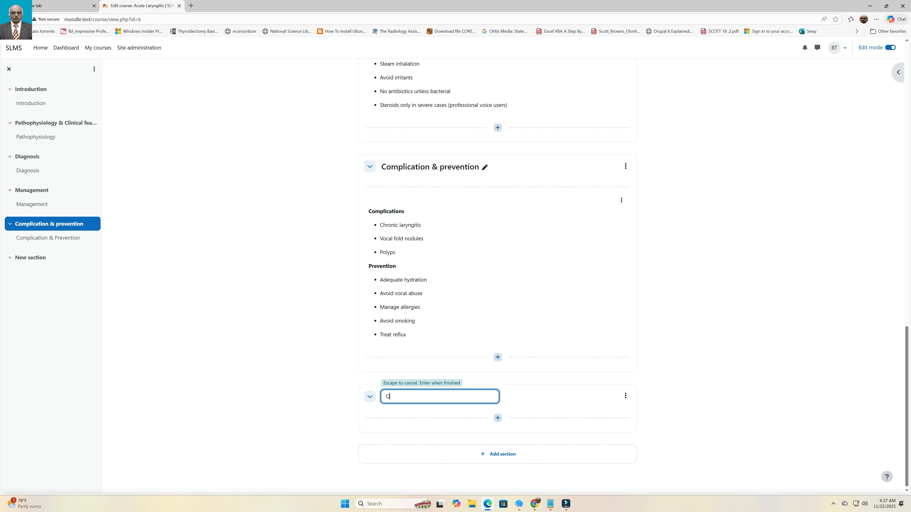
{"action": "type", "text": "Acute Laryngitis quiz"}
{"action": "key", "text": "Return"}
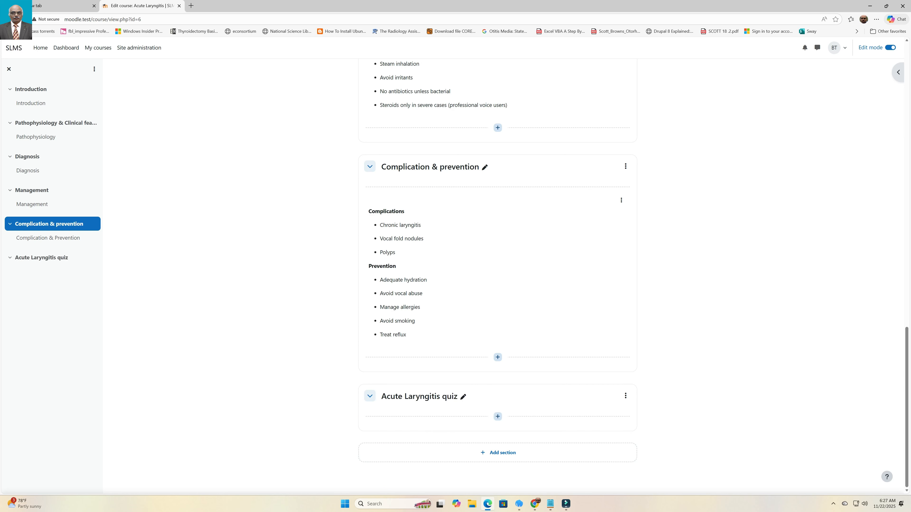
{"action": "left_click", "coordinate": [498, 416]}
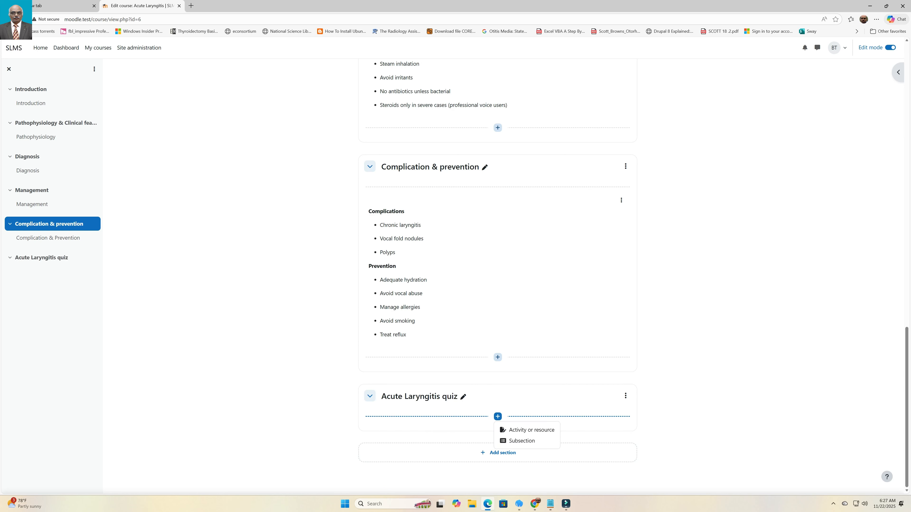
{"action": "left_click", "coordinate": [527, 430]}
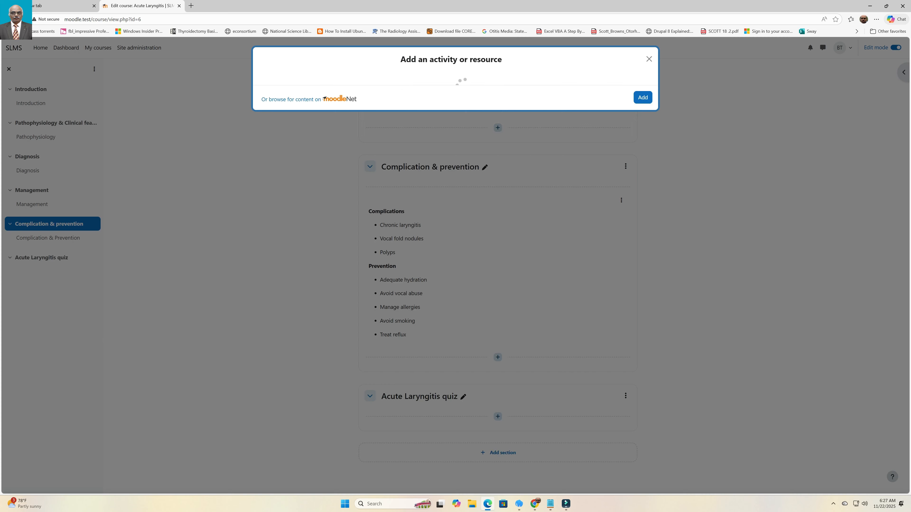
{"action": "left_click", "coordinate": [273, 82]}
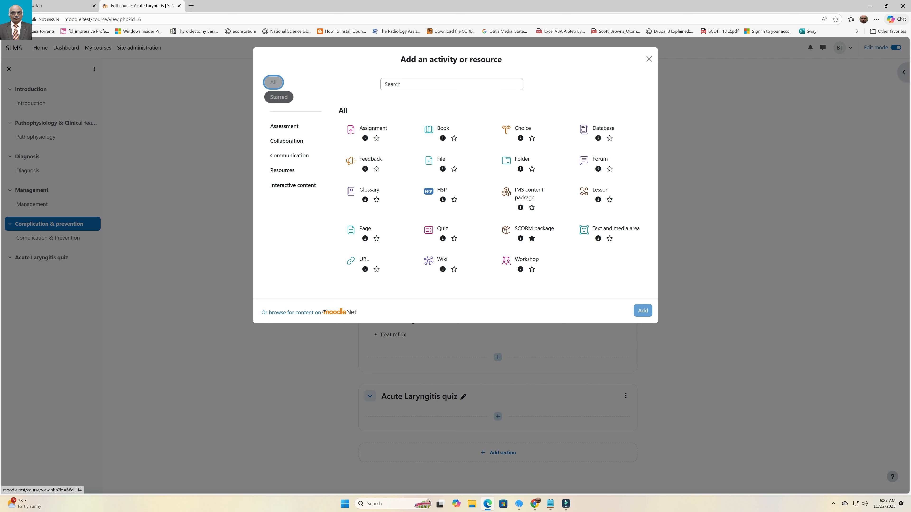
{"action": "left_click", "coordinate": [609, 231]}
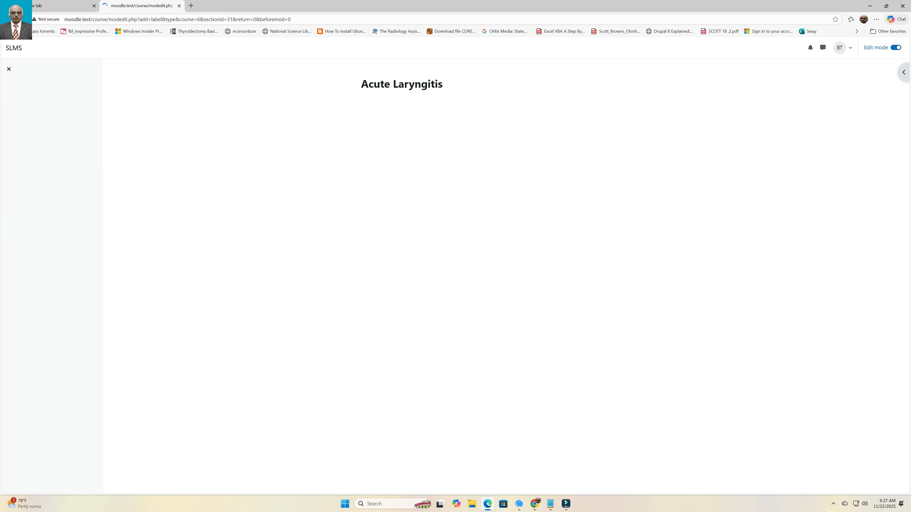
{"action": "left_click", "coordinate": [533, 168]}
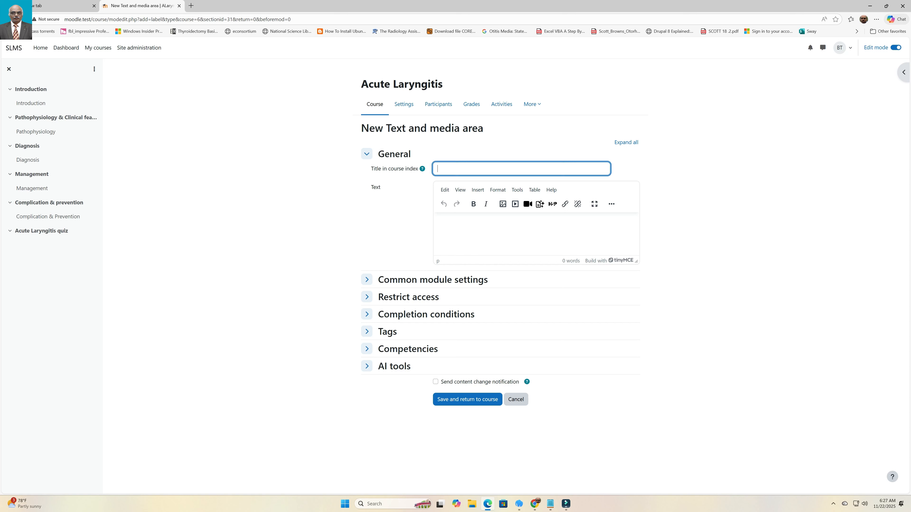
{"action": "type", "text": "Acut"}
{"action": "key", "text": "alt+Left"}
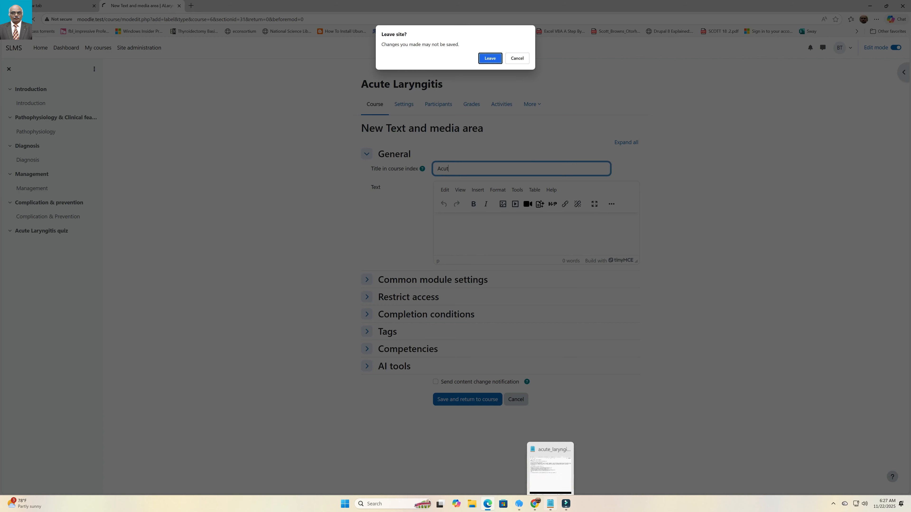
{"action": "left_click", "coordinate": [490, 58]}
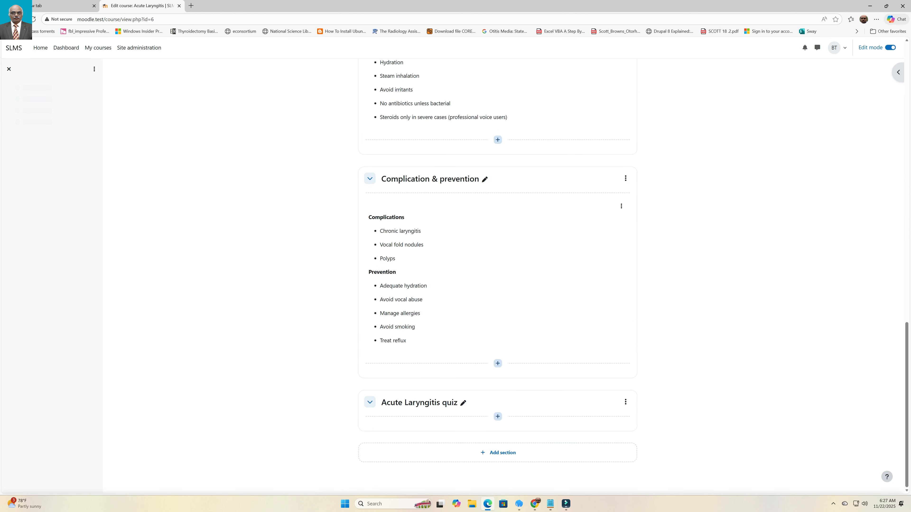
{"action": "left_click", "coordinate": [498, 429]}
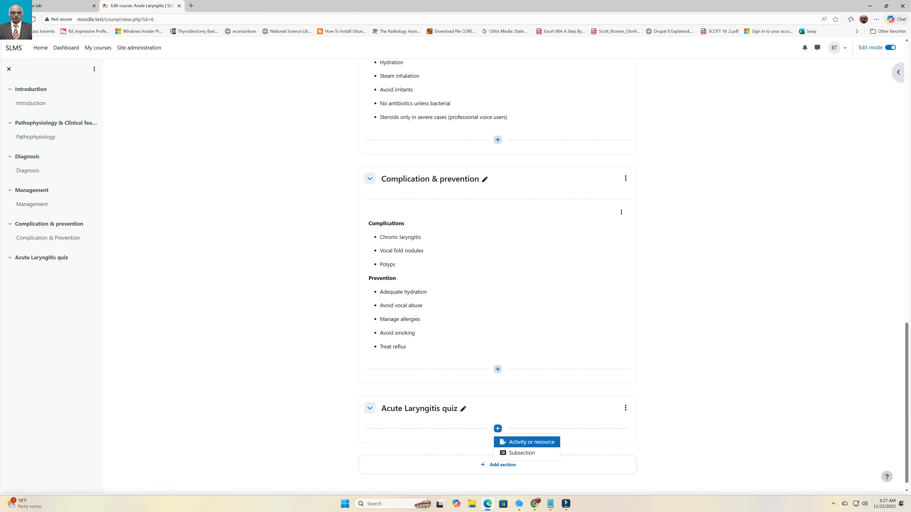
{"action": "left_click", "coordinate": [530, 442]}
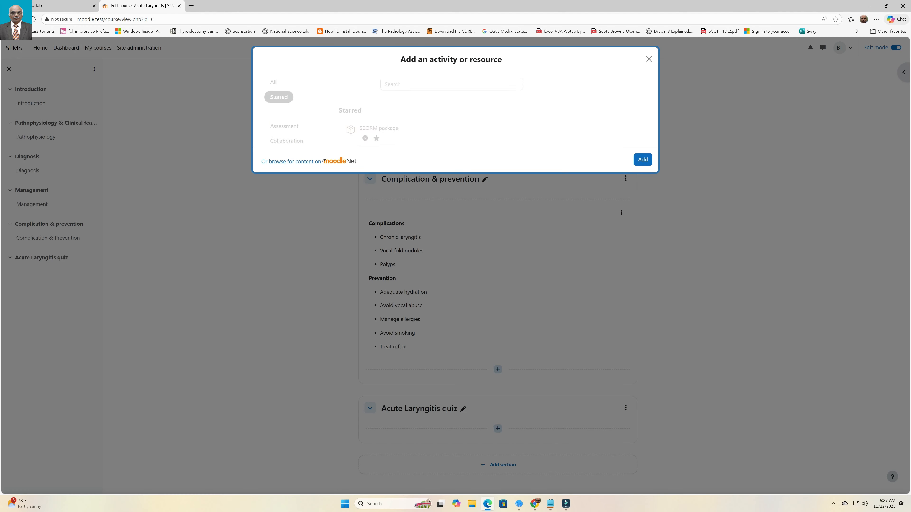
{"action": "left_click", "coordinate": [273, 82]}
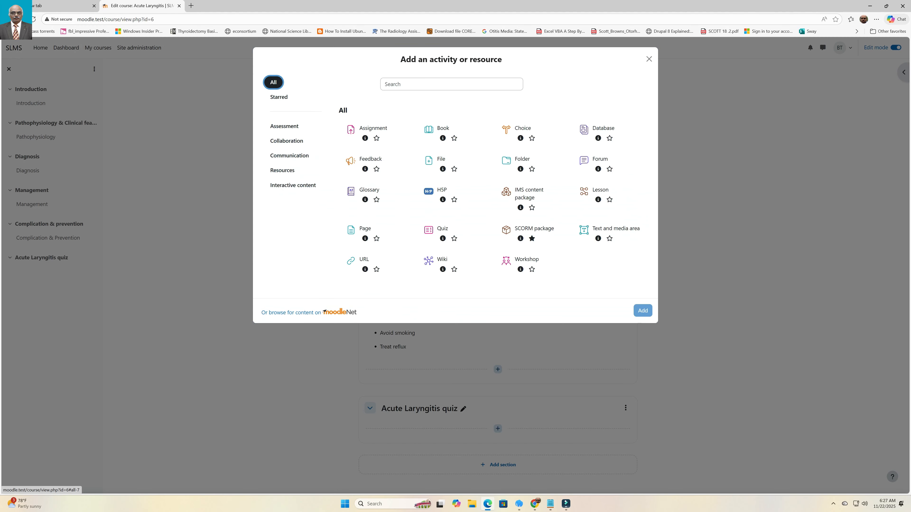
{"action": "left_click", "coordinate": [443, 229]}
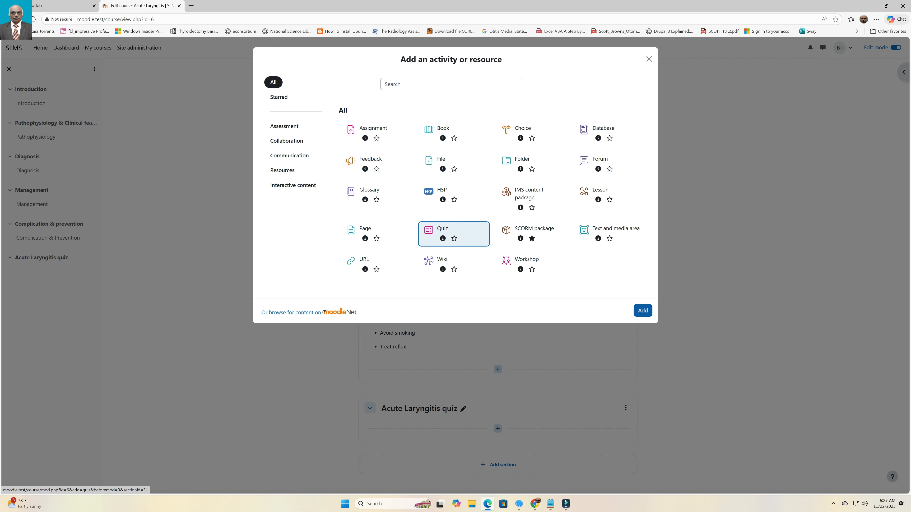
{"action": "left_click", "coordinate": [642, 310]}
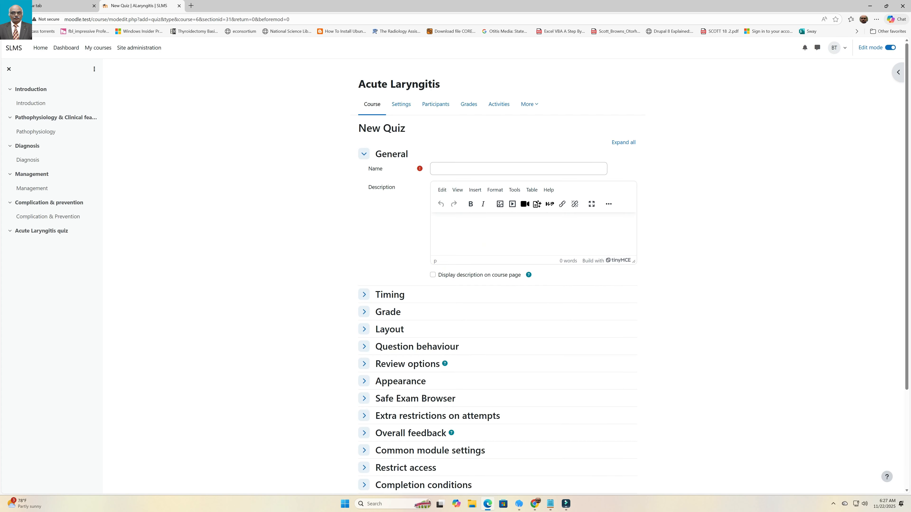
{"action": "scroll", "coordinate": [497, 269], "scroll_direction": "down", "scroll_amount": 3}
{"action": "scroll", "coordinate": [497, 269], "scroll_direction": "up", "scroll_amount": 3}
{"action": "left_click", "coordinate": [41, 231]}
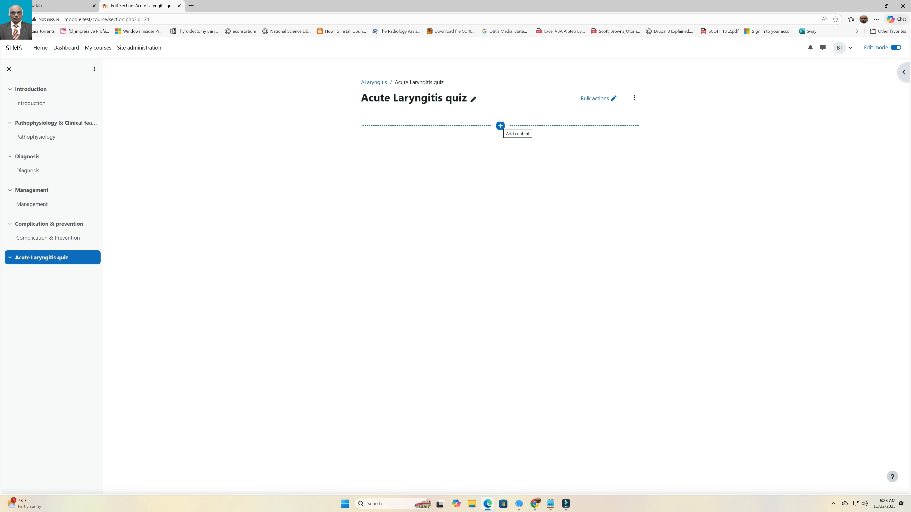
{"action": "left_click", "coordinate": [501, 125]}
{"action": "left_click", "coordinate": [527, 139]}
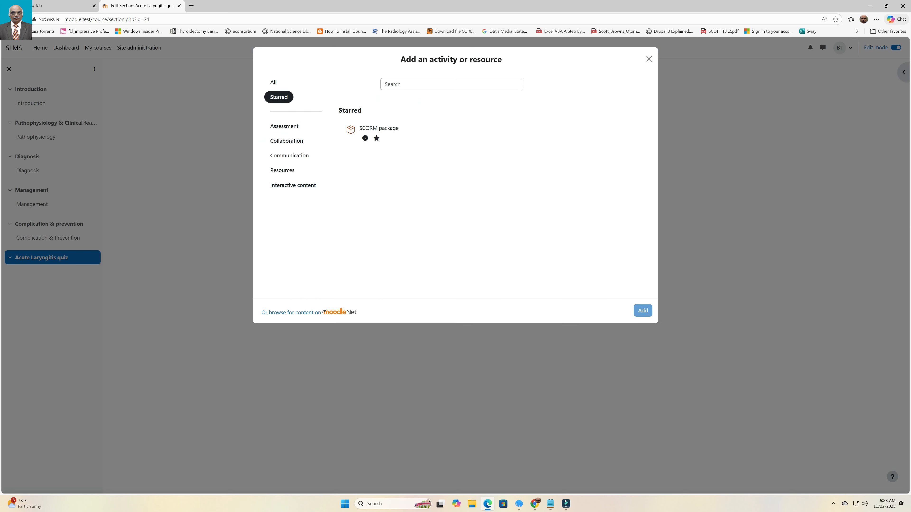
{"action": "left_click", "coordinate": [273, 82]}
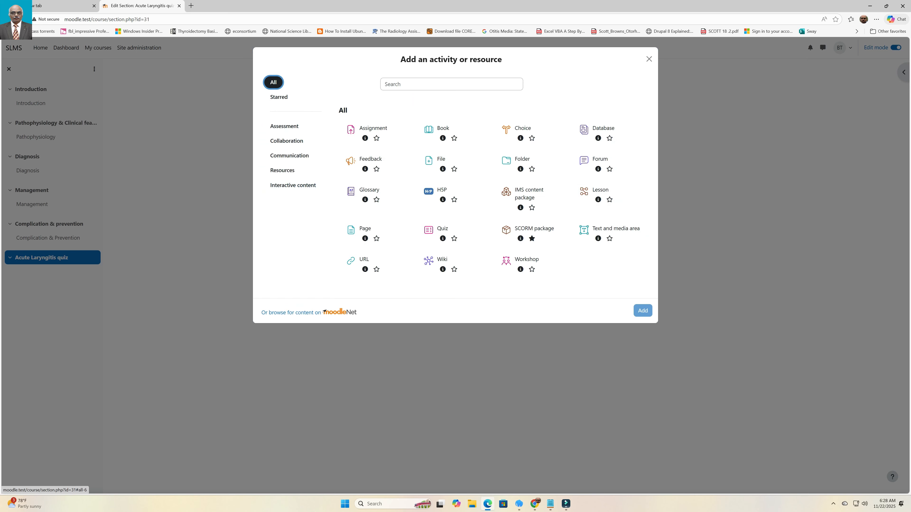
{"action": "left_click", "coordinate": [649, 58]}
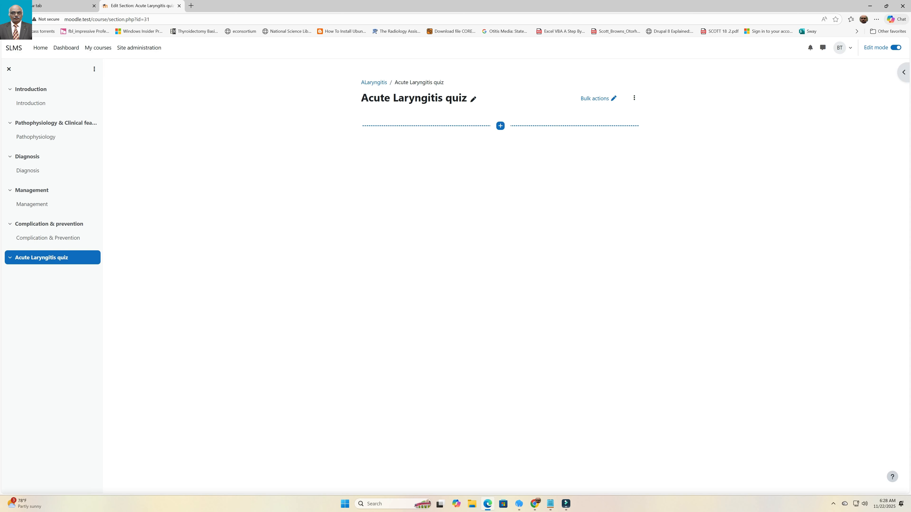
Start a new Quiz activity in the Acute Laryngitis quiz section
{"action": "left_click", "coordinate": [500, 125]}
{"action": "left_click", "coordinate": [529, 139]}
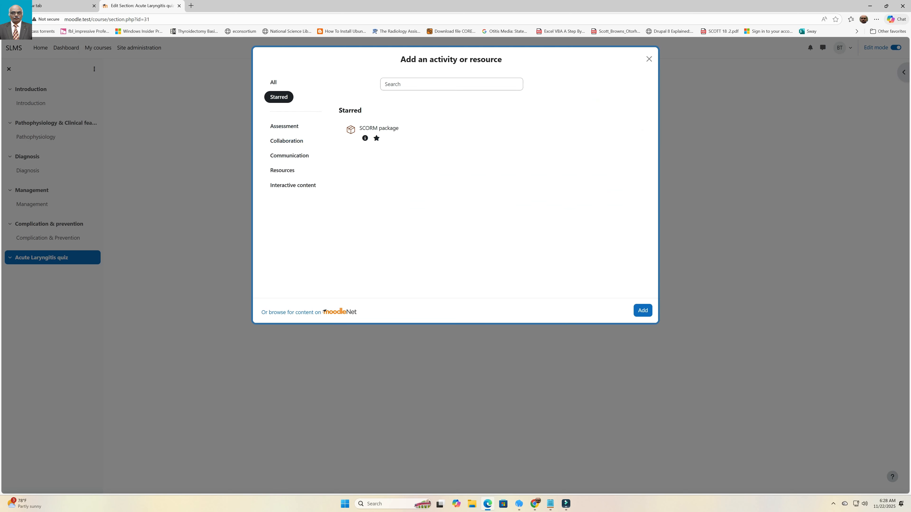
{"action": "left_click", "coordinate": [274, 83]}
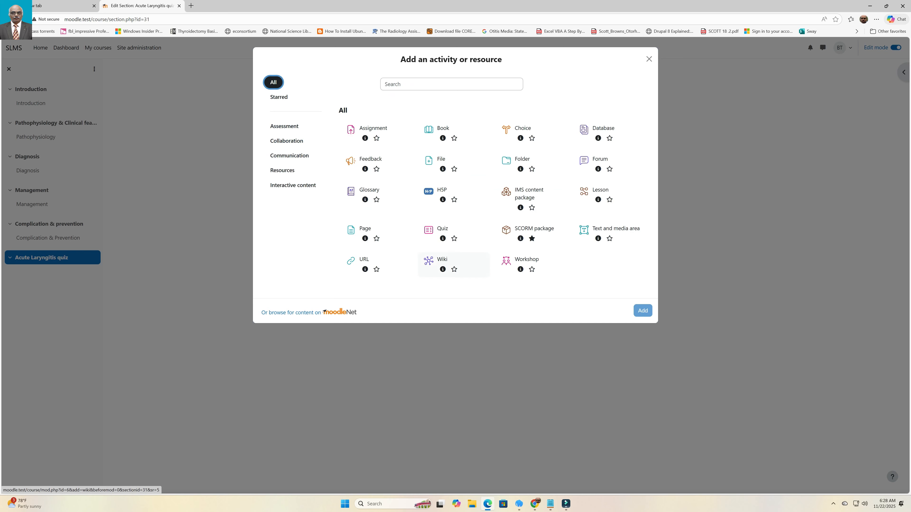
{"action": "left_click", "coordinate": [442, 231]}
{"action": "left_click", "coordinate": [643, 311]}
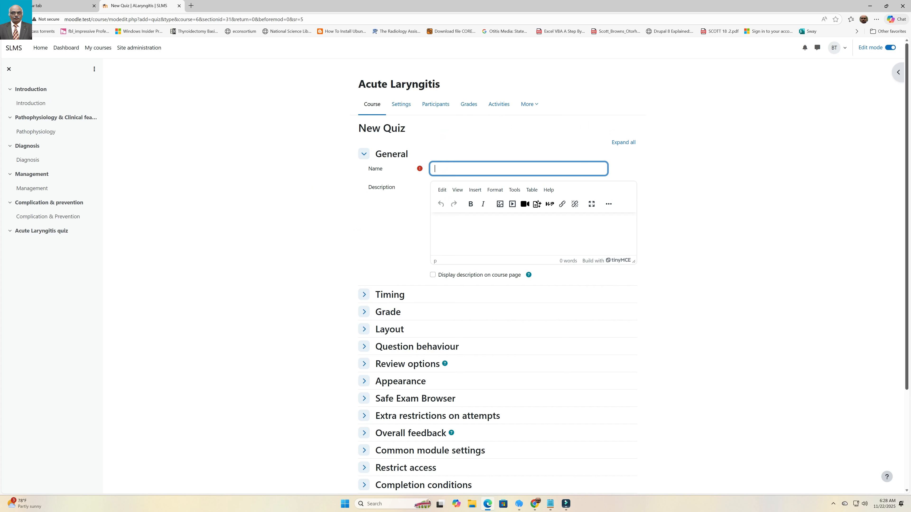
Name the quiz "Quiz", describe it as "This quiz is meant to test the knowledge of the student", and display the description on the course page
{"action": "type", "text": "Quiz"}
{"action": "left_click", "coordinate": [533, 234]}
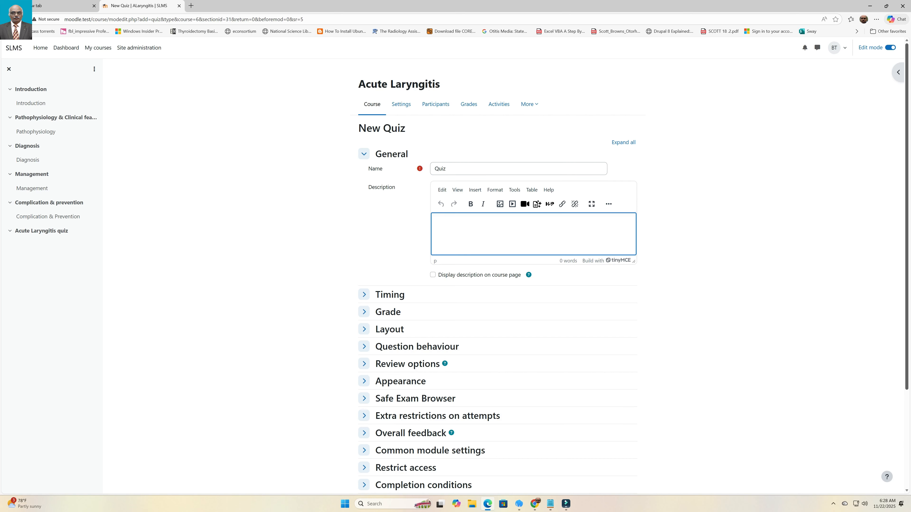
{"action": "type", "text": "This quiz is meant to test the known"}
{"action": "key", "text": "Tab"}
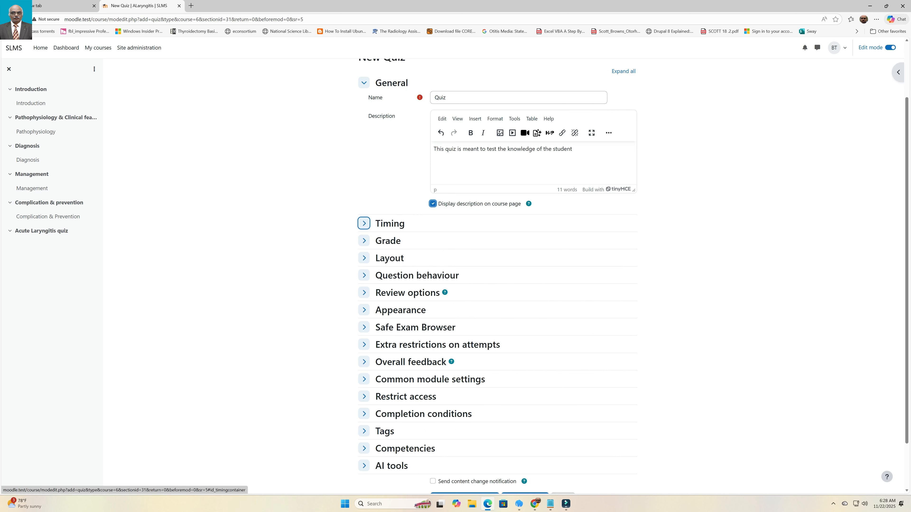
Check the quiz's timing options, then set its grade to pass to 50 and the attempts allowed to 1
{"action": "left_click", "coordinate": [364, 224]}
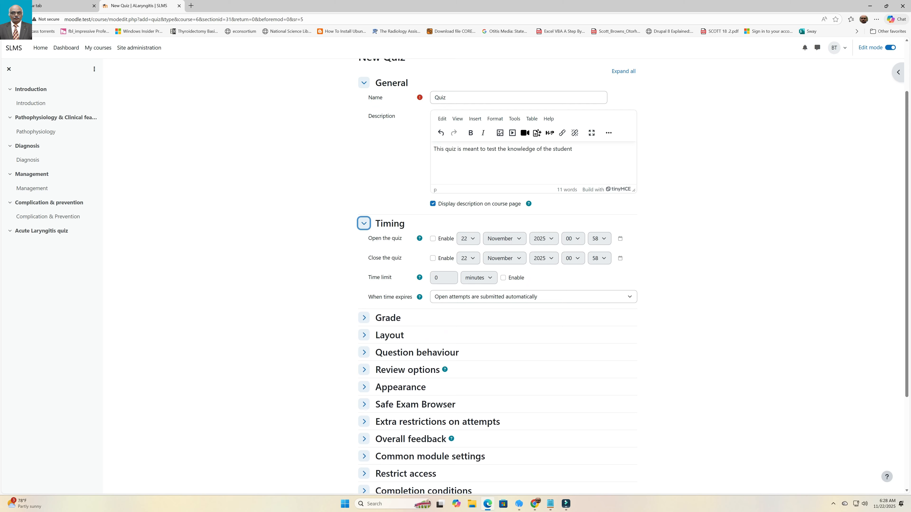
{"action": "scroll", "coordinate": [498, 272], "scroll_direction": "down", "scroll_amount": 3}
{"action": "left_click", "coordinate": [364, 211]}
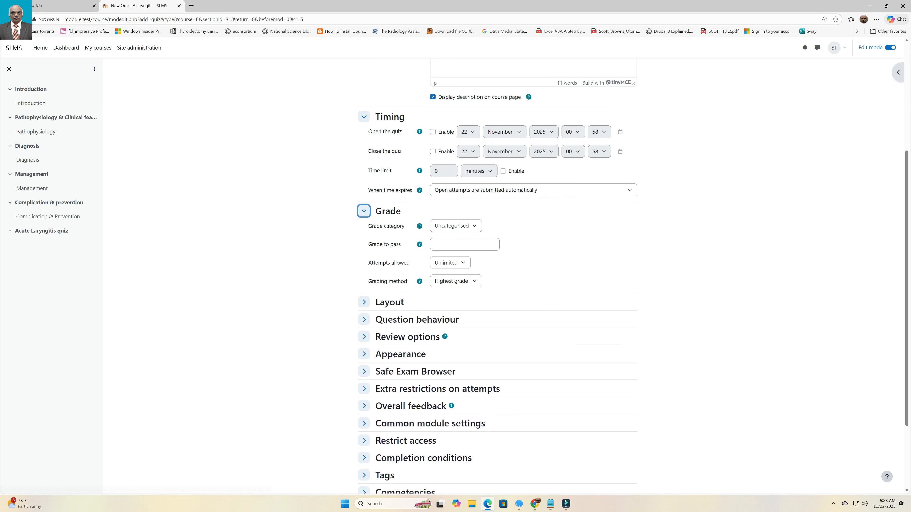
{"action": "left_click", "coordinate": [464, 244]}
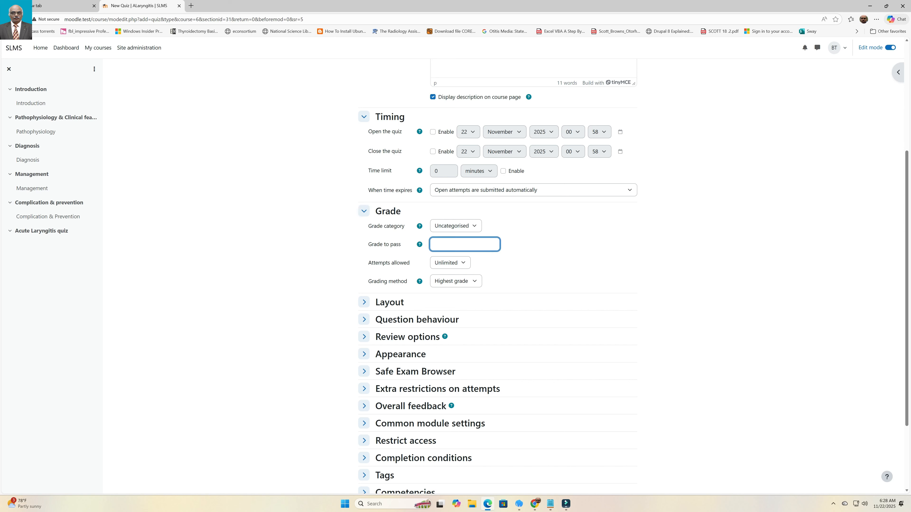
{"action": "type", "text": "50"}
{"action": "left_click", "coordinate": [449, 263]}
{"action": "left_click", "coordinate": [446, 285]}
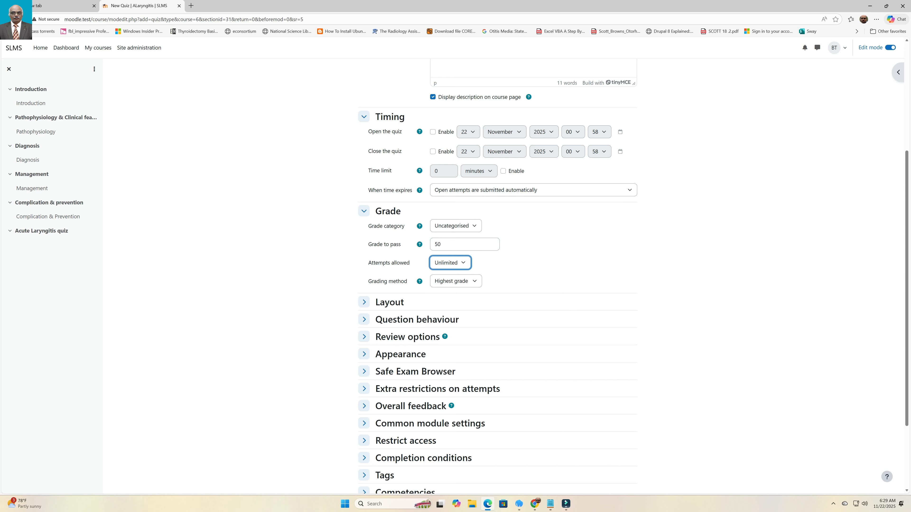
Examine the quiz's layout, question behaviour and review options, including the available ways questions can behave
{"action": "scroll", "coordinate": [364, 201], "scroll_direction": "down", "scroll_amount": 3}
{"action": "left_click", "coordinate": [364, 201]}
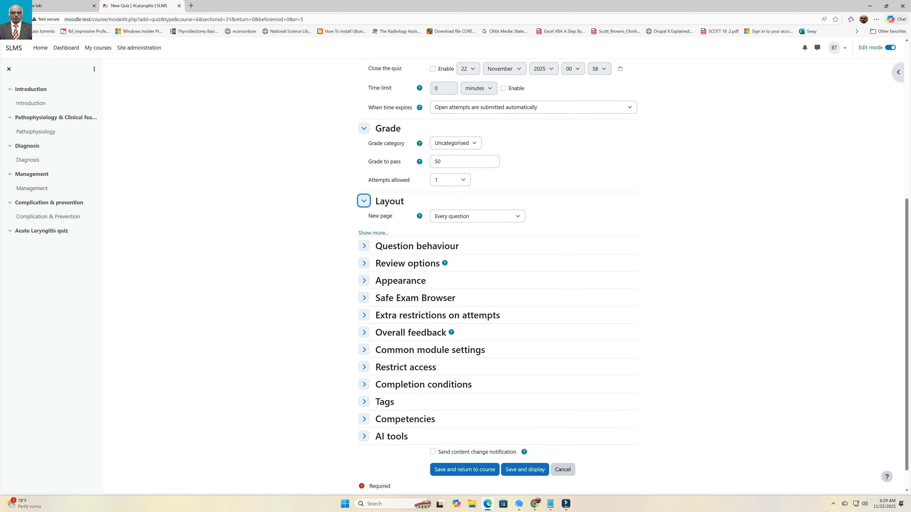
{"action": "left_click", "coordinate": [363, 244]}
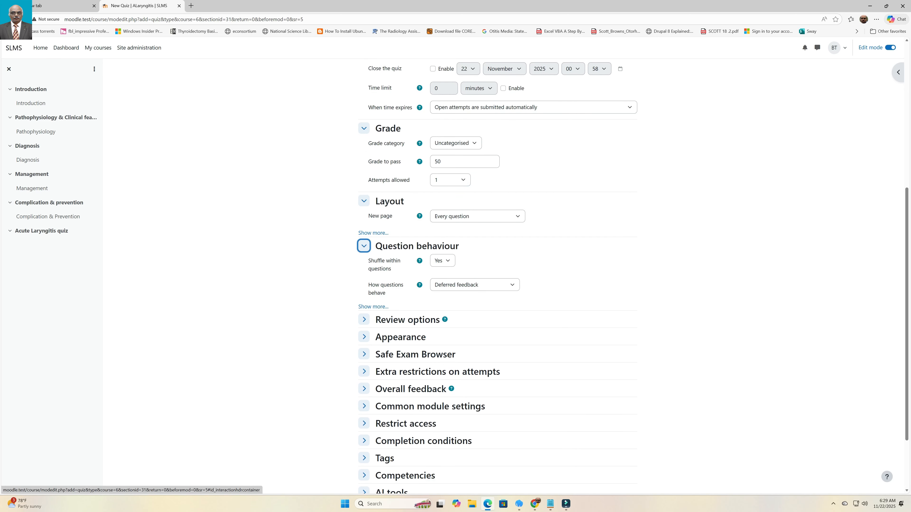
{"action": "left_click", "coordinate": [474, 285]}
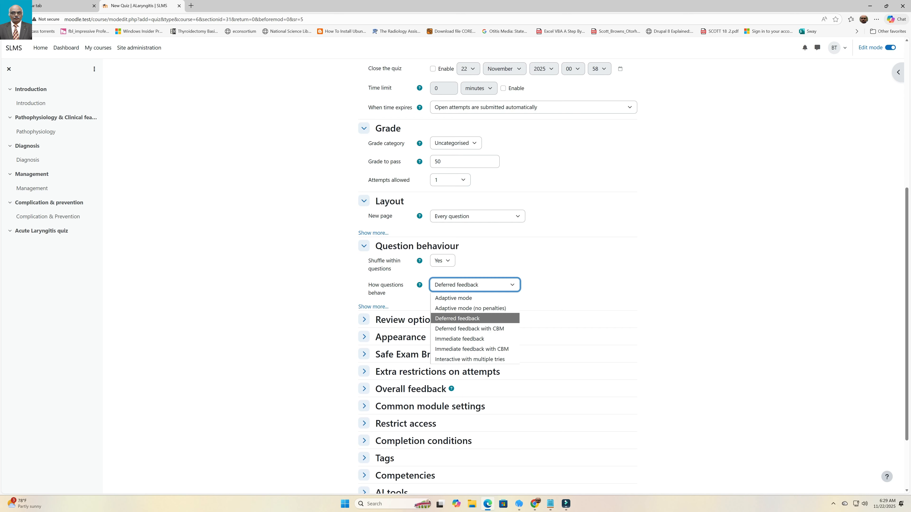
{"action": "key", "text": "Escape"}
{"action": "left_click", "coordinate": [363, 319]}
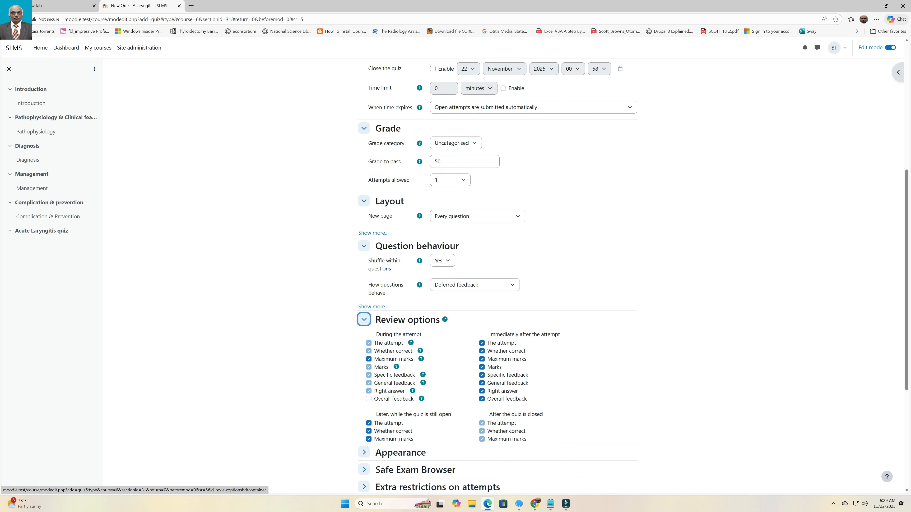
{"action": "scroll", "coordinate": [364, 320], "scroll_direction": "down", "scroll_amount": 6}
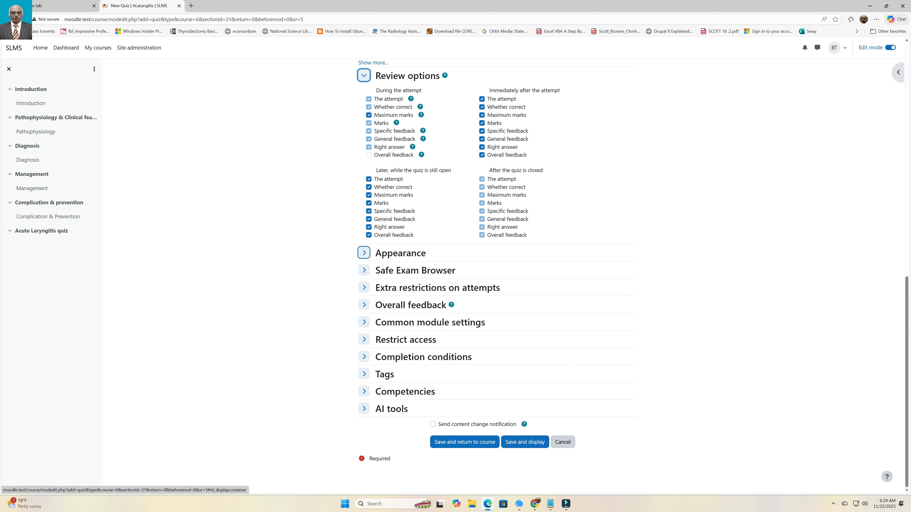
Examine the quiz's appearance, Safe Exam Browser, extra attempt restrictions and overall feedback settings
{"action": "left_click", "coordinate": [363, 253]}
{"action": "scroll", "coordinate": [364, 253], "scroll_direction": "down", "scroll_amount": 2}
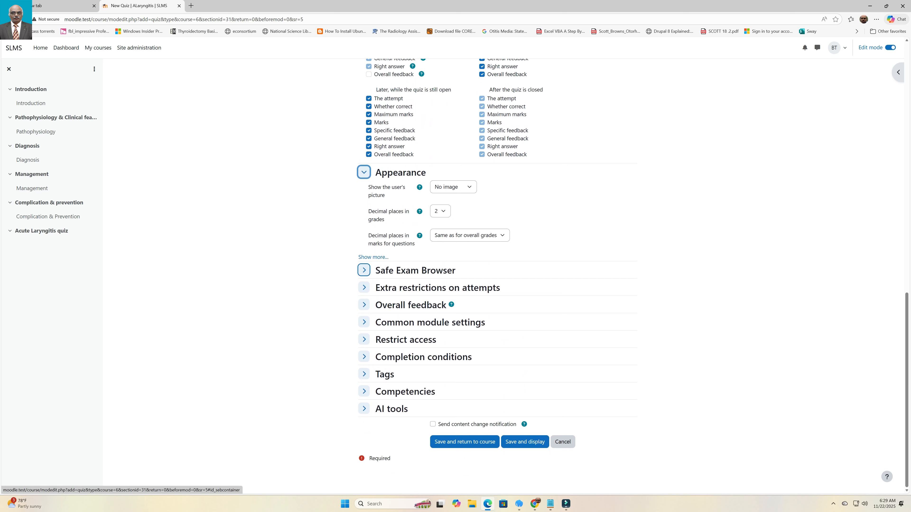
{"action": "left_click", "coordinate": [364, 270]}
{"action": "scroll", "coordinate": [364, 270], "scroll_direction": "down", "scroll_amount": 1}
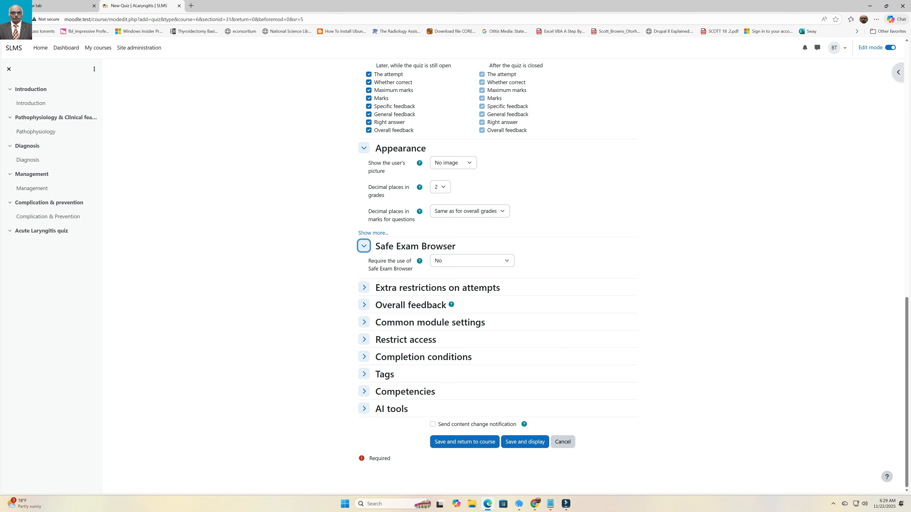
{"action": "left_click", "coordinate": [364, 287]}
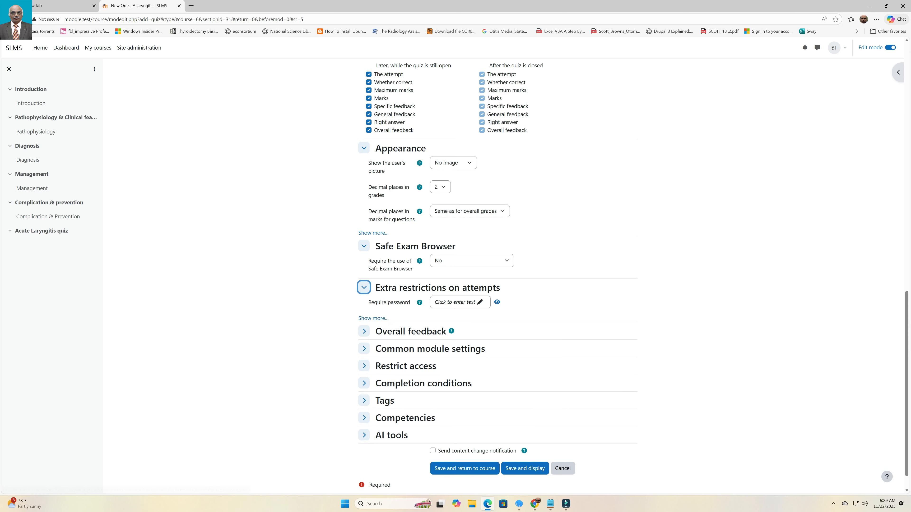
{"action": "scroll", "coordinate": [363, 287], "scroll_direction": "down", "scroll_amount": 1}
{"action": "left_click", "coordinate": [364, 304]}
{"action": "scroll", "coordinate": [364, 304], "scroll_direction": "down", "scroll_amount": 6}
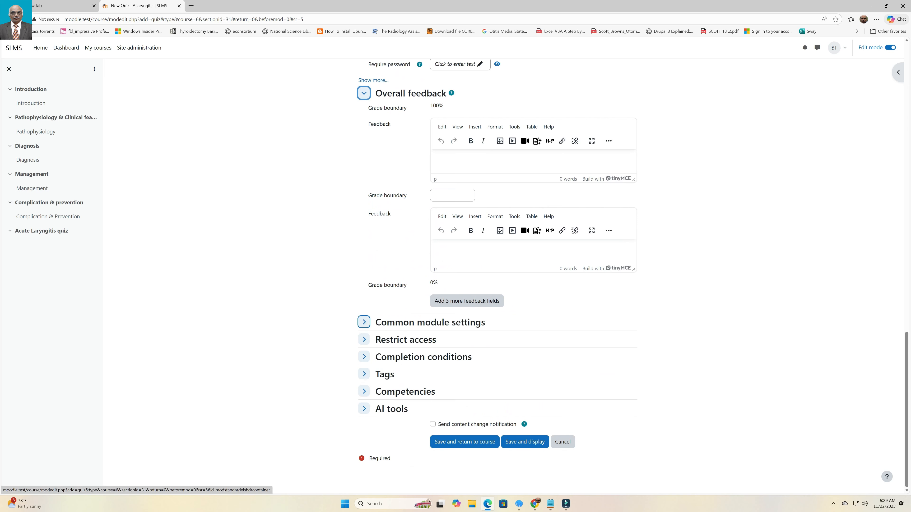
Check the common module and access restriction settings, then set quiz completion to students manually marking the activity as done
{"action": "left_click", "coordinate": [364, 322]}
{"action": "scroll", "coordinate": [364, 322], "scroll_direction": "down", "scroll_amount": 3}
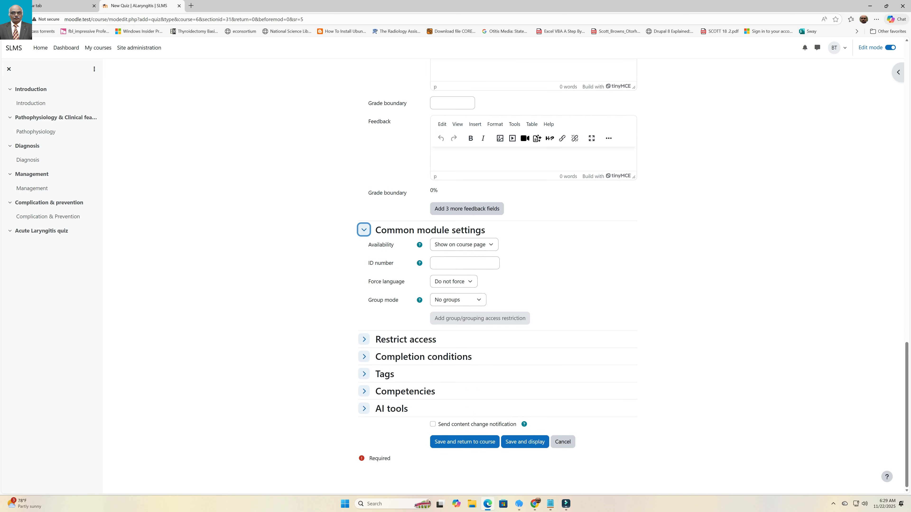
{"action": "left_click", "coordinate": [364, 339]}
{"action": "scroll", "coordinate": [364, 339], "scroll_direction": "down", "scroll_amount": 2}
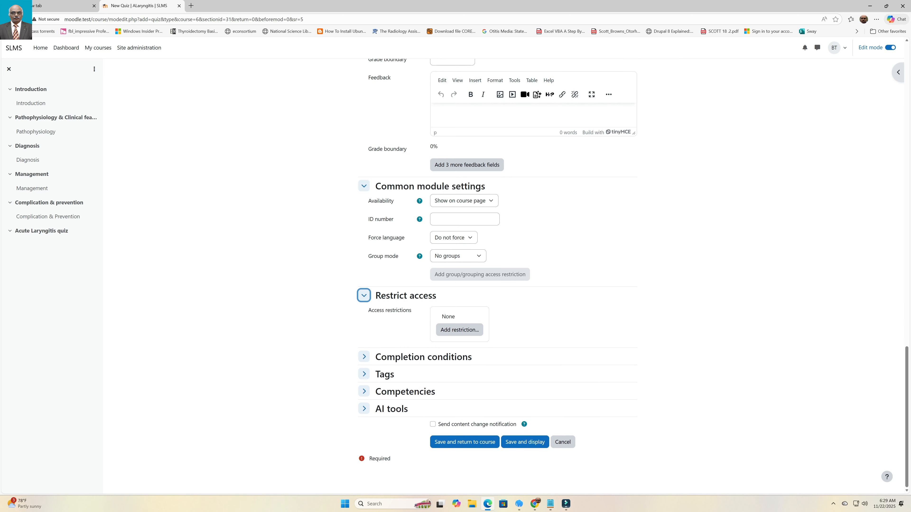
{"action": "left_click", "coordinate": [363, 356]}
{"action": "scroll", "coordinate": [363, 357], "scroll_direction": "down", "scroll_amount": 2}
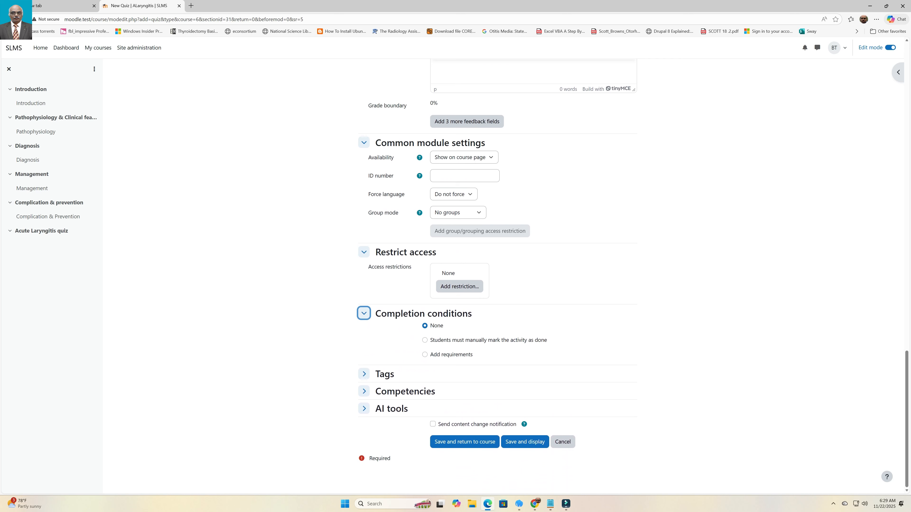
{"action": "left_click", "coordinate": [424, 340]}
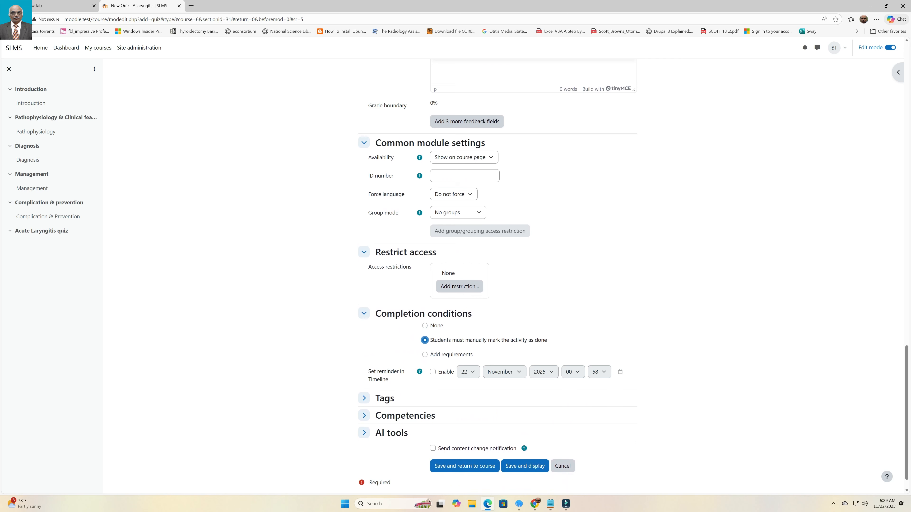
Examine the quiz's competencies and AI tools settings
{"action": "scroll", "coordinate": [364, 413], "scroll_direction": "down", "scroll_amount": 1}
{"action": "left_click", "coordinate": [364, 391]}
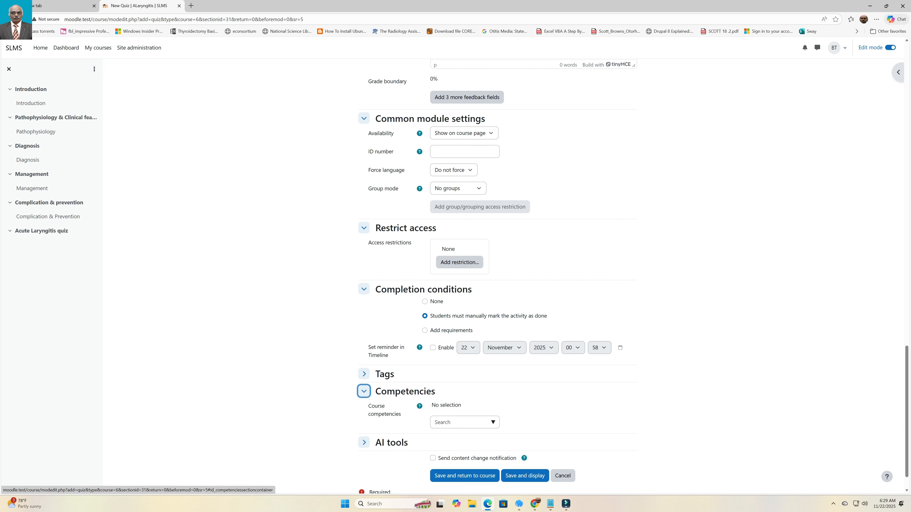
{"action": "scroll", "coordinate": [498, 273], "scroll_direction": "down", "scroll_amount": 3}
{"action": "left_click", "coordinate": [364, 408]}
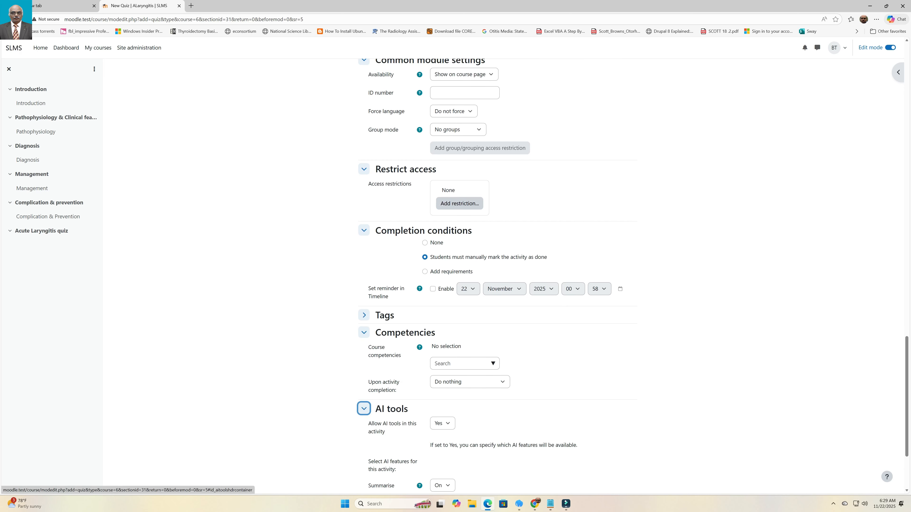
{"action": "scroll", "coordinate": [364, 408], "scroll_direction": "down", "scroll_amount": 6}
Correct the quiz's grade to pass to 10, then save and display the quiz
{"action": "left_click", "coordinate": [525, 442]}
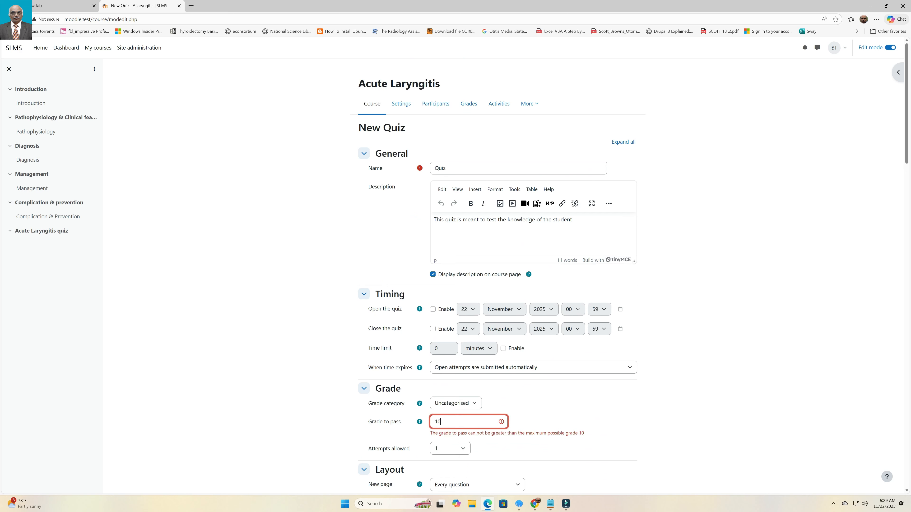
{"action": "scroll", "coordinate": [497, 273], "scroll_direction": "down", "scroll_amount": 15}
{"action": "scroll", "coordinate": [498, 272], "scroll_direction": "down", "scroll_amount": 10}
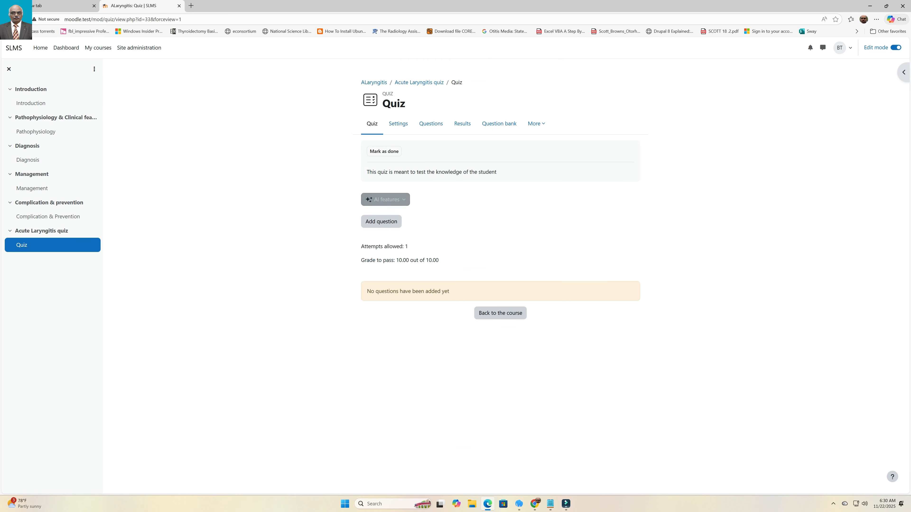
Start adding a new multiple choice question to the quiz
{"action": "left_click", "coordinate": [381, 222]}
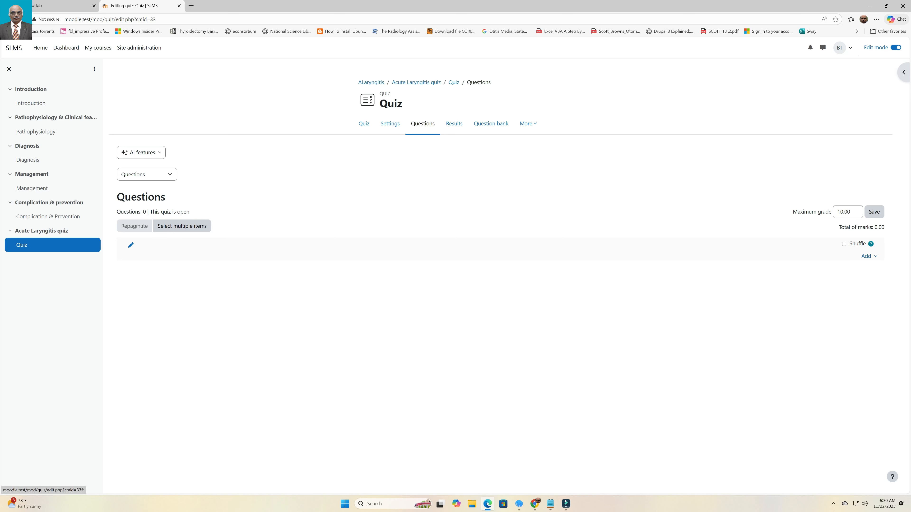
{"action": "left_click", "coordinate": [867, 256]}
{"action": "left_click", "coordinate": [843, 269]}
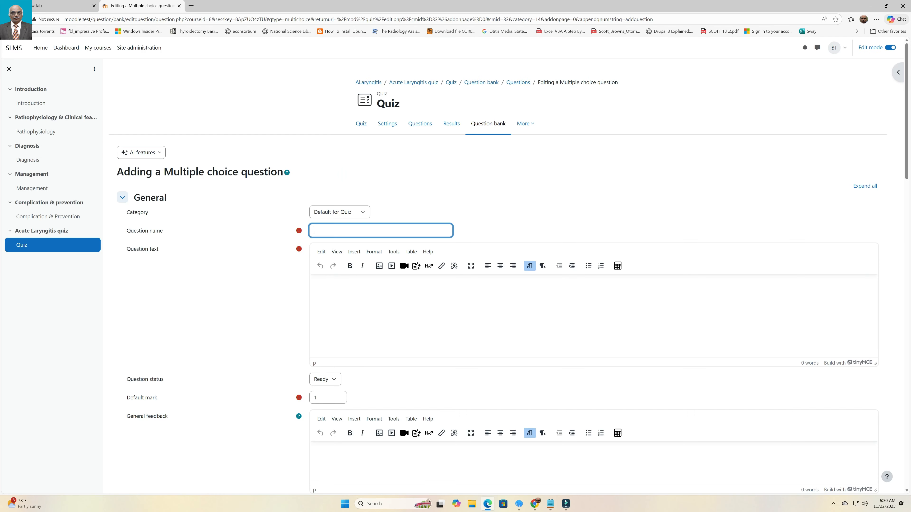
Name the question "Cause of acute laryngitis" and enter the question text "Most common cause of acute laryngitis is"
{"action": "type", "text": "Cauuse of acute laryngitis"}
{"action": "key", "text": "Tab"}
{"action": "type", "text": "Most c"}
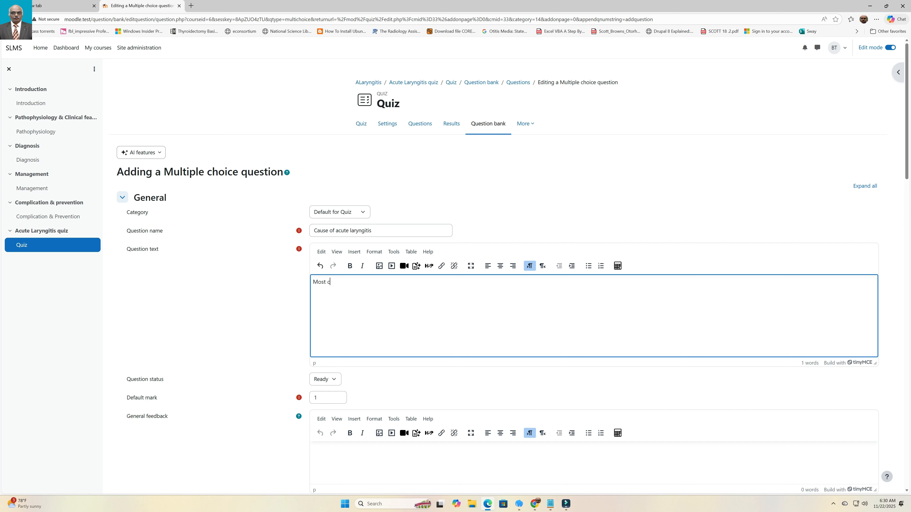
{"action": "type", "text": "ommon casu"}
{"action": "type", "text": "use of acut"}
{"action": "type", "text": "e laryngitis is"}
Set the question's default mark to 2
{"action": "scroll", "coordinate": [337, 315], "scroll_direction": "down", "scroll_amount": 3}
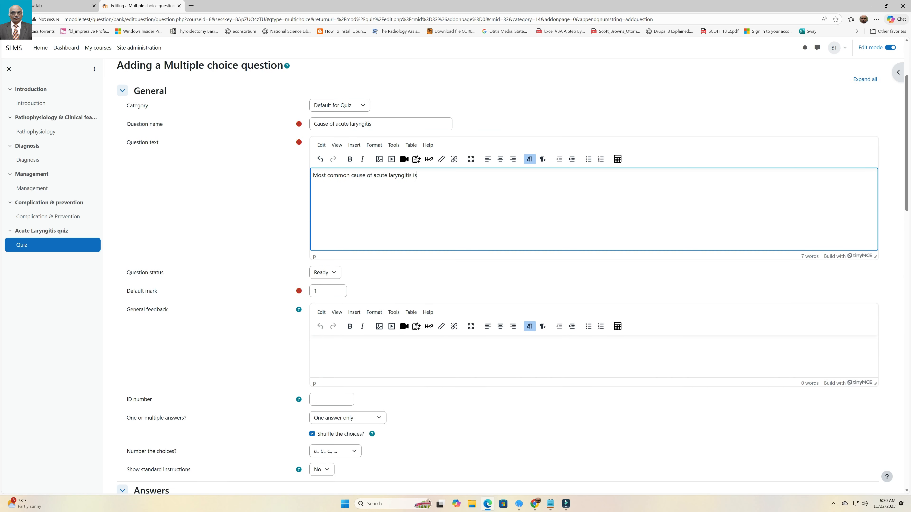
{"action": "left_click", "coordinate": [327, 291]}
{"action": "double_click", "coordinate": [316, 291]}
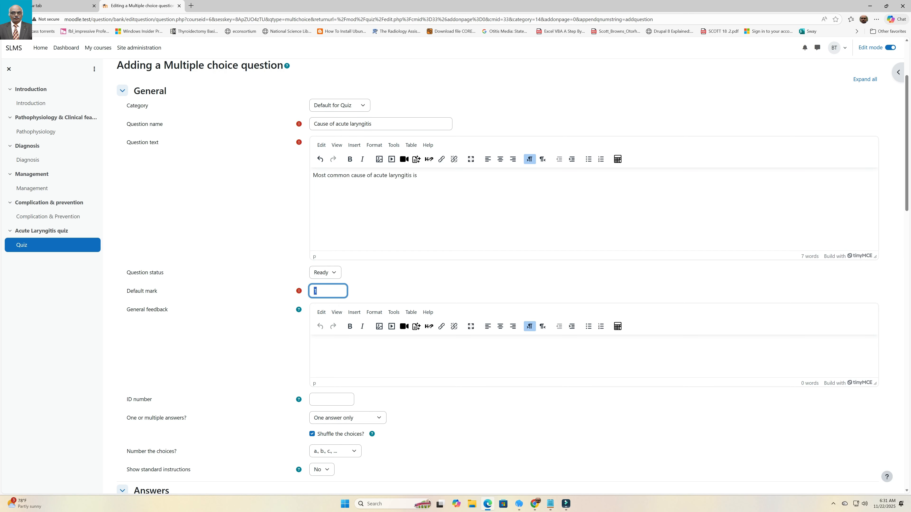
{"action": "type", "text": "2"}
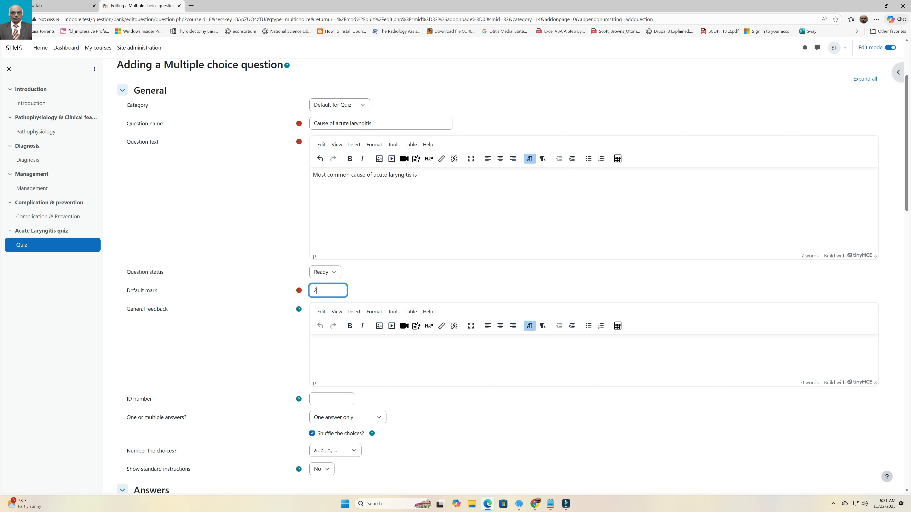
{"action": "scroll", "coordinate": [502, 287], "scroll_direction": "down", "scroll_amount": 4}
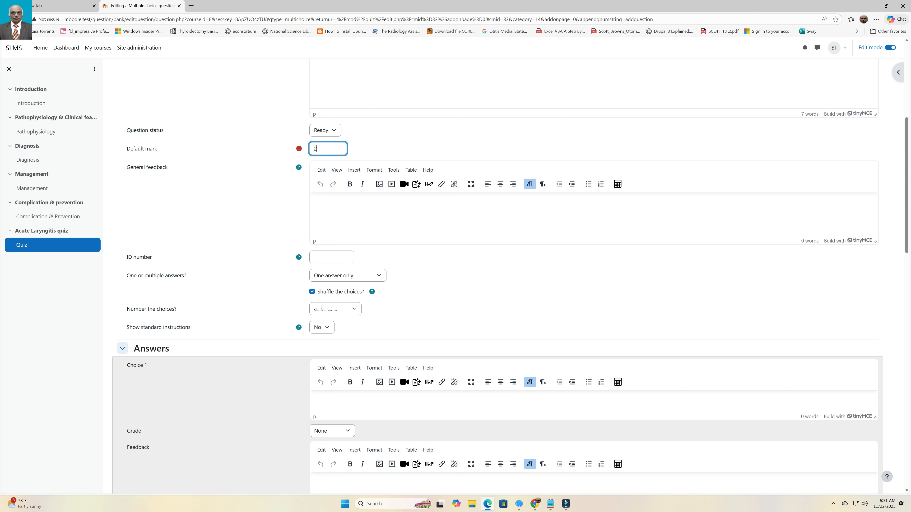
{"action": "scroll", "coordinate": [502, 287], "scroll_direction": "down", "scroll_amount": 4}
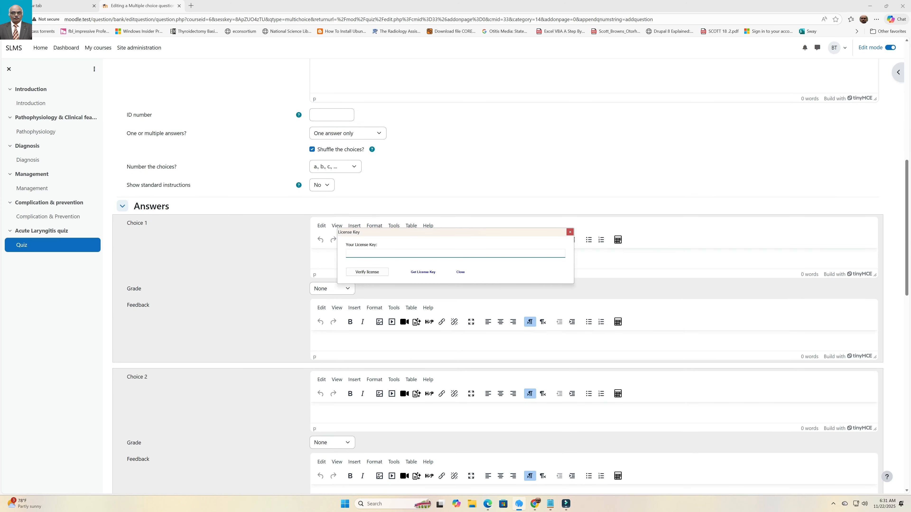
Dismiss the Laragon licence dialogs and close the Laragon pricing page to return to the question form
{"action": "left_click", "coordinate": [569, 232]}
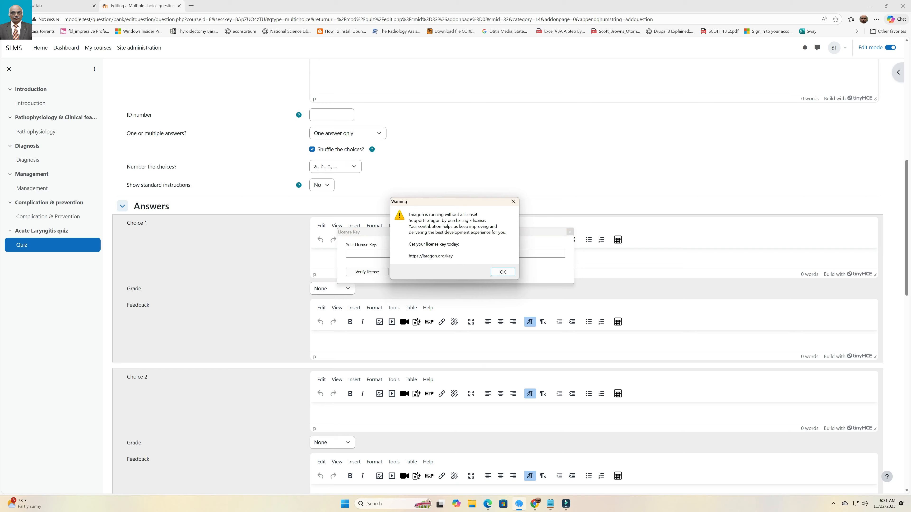
{"action": "left_click", "coordinate": [502, 272]}
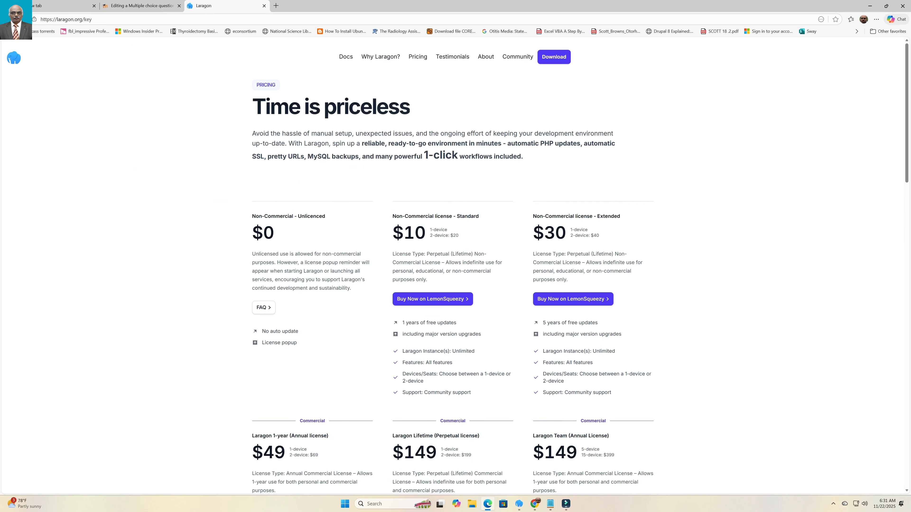
{"action": "left_click", "coordinate": [141, 6]}
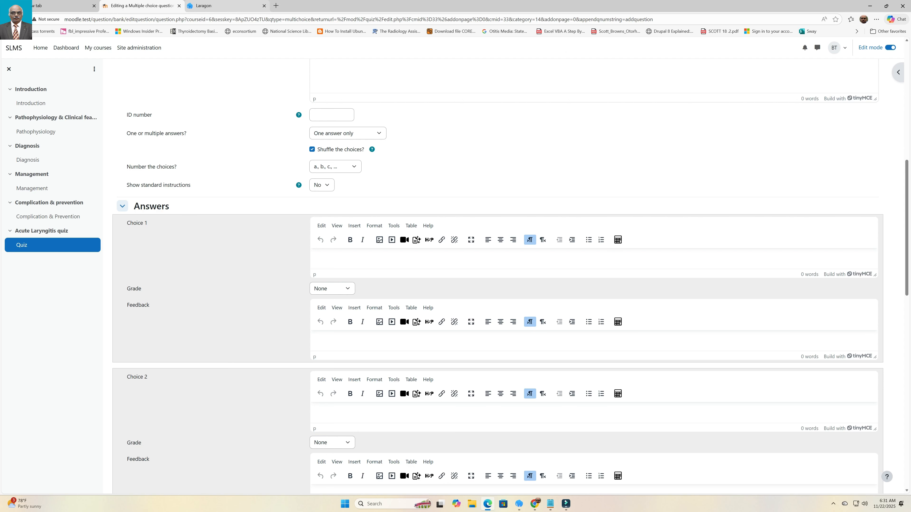
{"action": "left_click", "coordinate": [264, 6]}
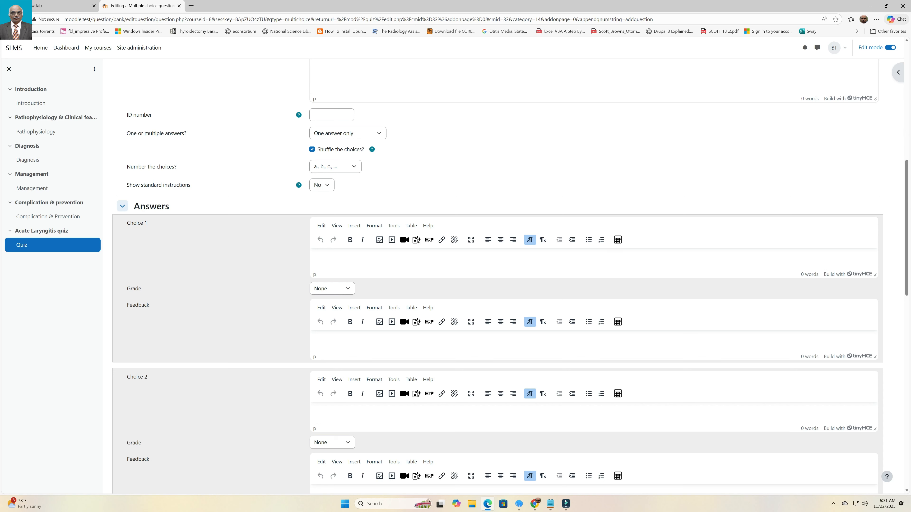
Enter "Viral" as Choice 1 and set its grade to 100%
{"action": "left_click", "coordinate": [313, 255]}
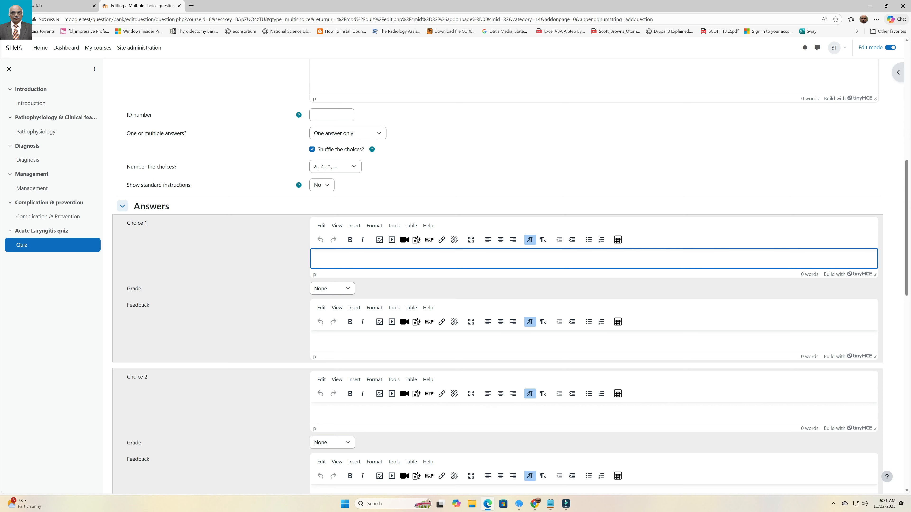
{"action": "type", "text": "Viral"}
{"action": "left_click", "coordinate": [331, 288]}
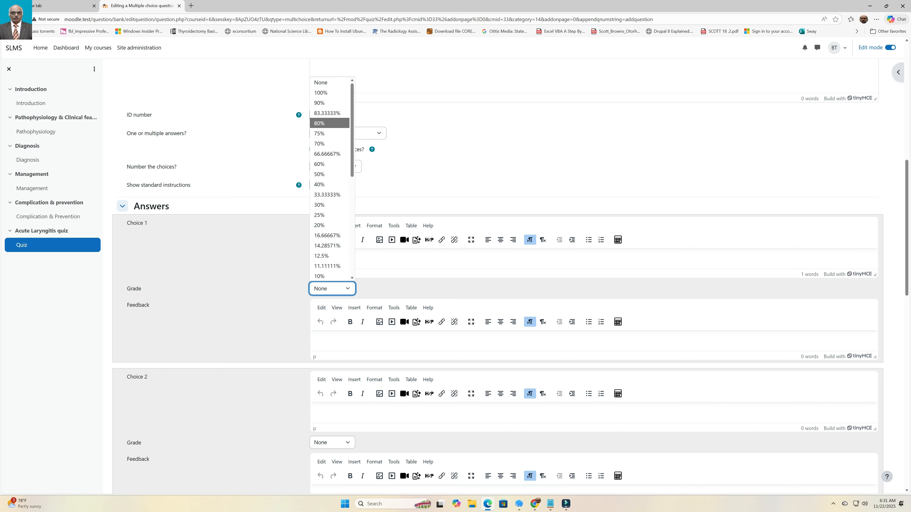
{"action": "left_click", "coordinate": [321, 92]}
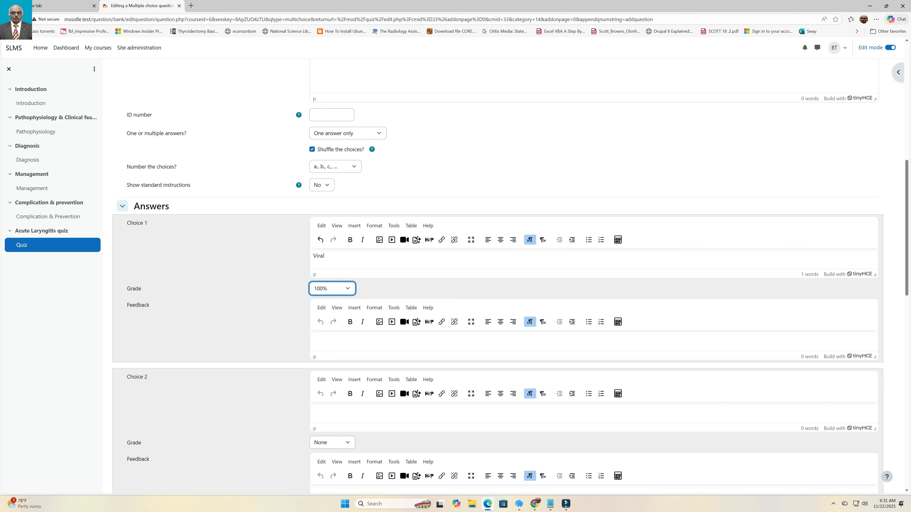
Enter "Bacterial" as Choice 2 of the question
{"action": "scroll", "coordinate": [429, 240], "scroll_direction": "down", "scroll_amount": 2}
{"action": "scroll", "coordinate": [429, 240], "scroll_direction": "down", "scroll_amount": 1}
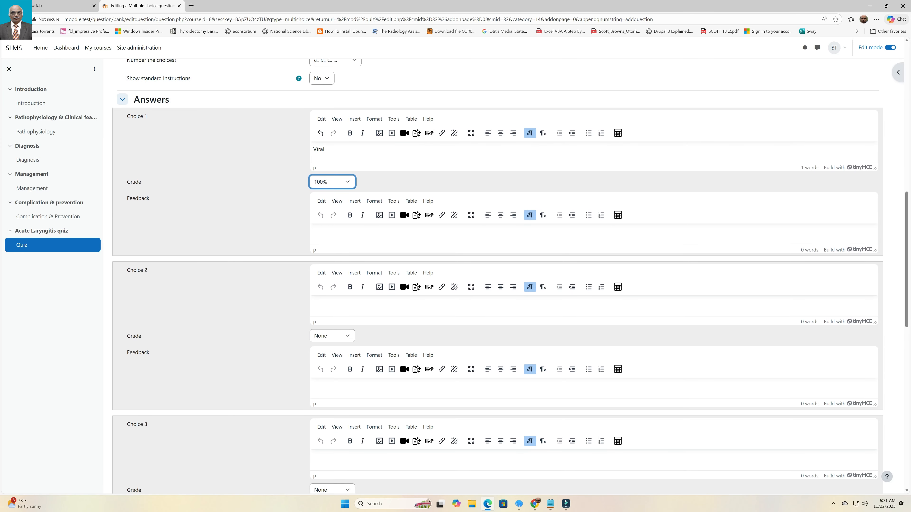
{"action": "left_click", "coordinate": [431, 306]}
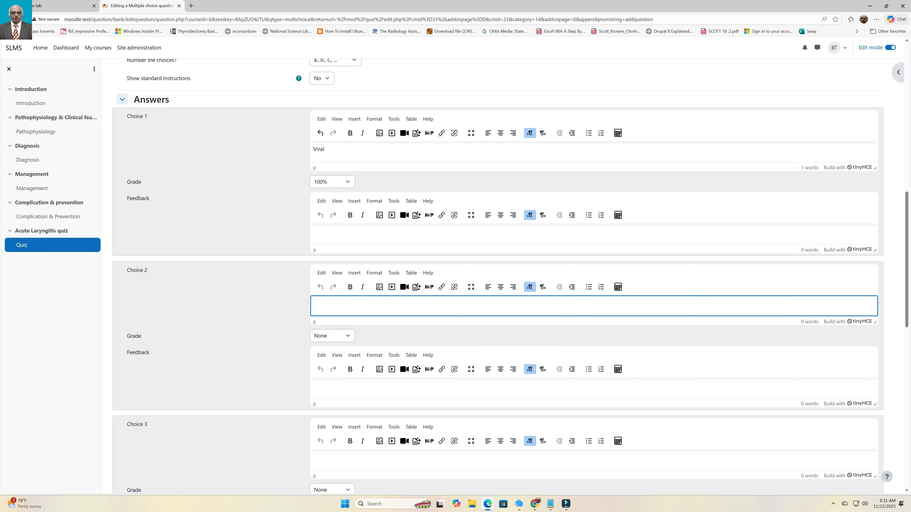
{"action": "type", "text": "Bacterial"}
{"action": "scroll", "coordinate": [362, 381], "scroll_direction": "down", "scroll_amount": 4}
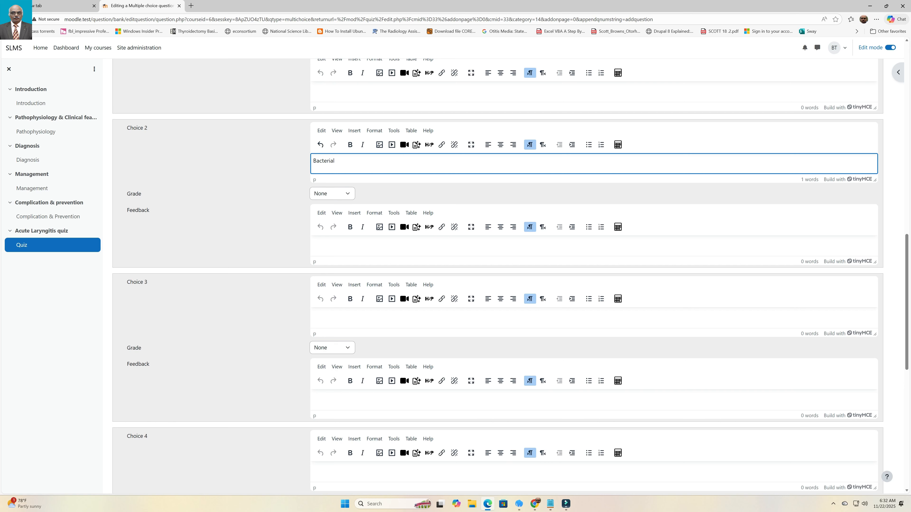
Enter "Fungal" as Choice 3 and "Tuberculosis" as Choice 4 of the question
{"action": "left_click", "coordinate": [314, 315]}
{"action": "type", "text": "Fungal"}
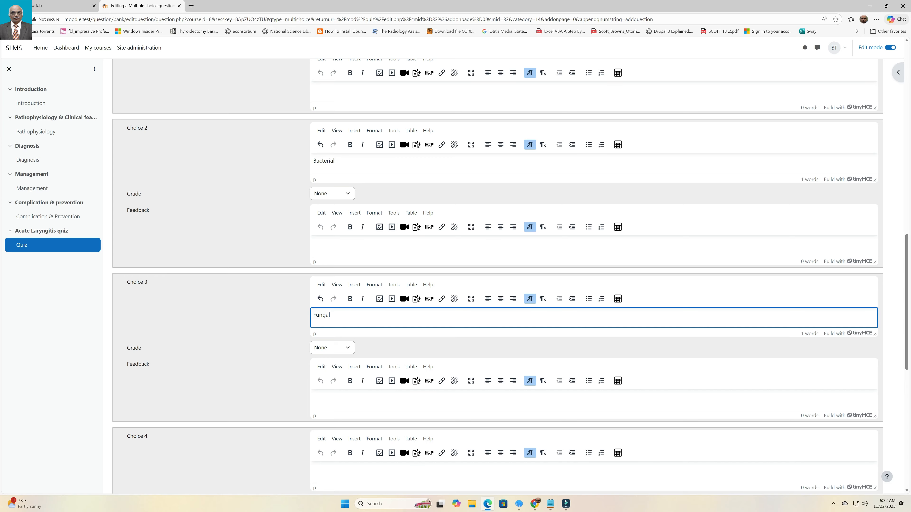
{"action": "scroll", "coordinate": [511, 278], "scroll_direction": "down", "scroll_amount": 3}
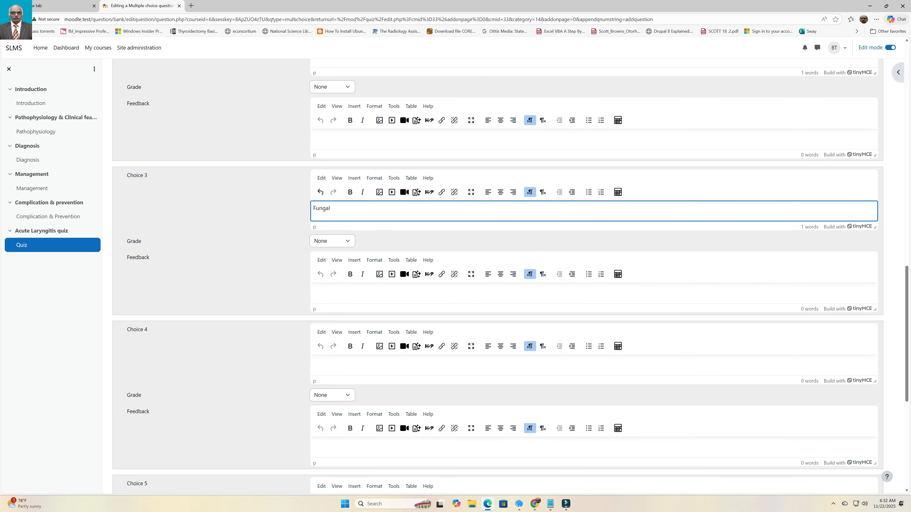
{"action": "left_click", "coordinate": [313, 363]}
{"action": "type", "text": "Tuberculosis"}
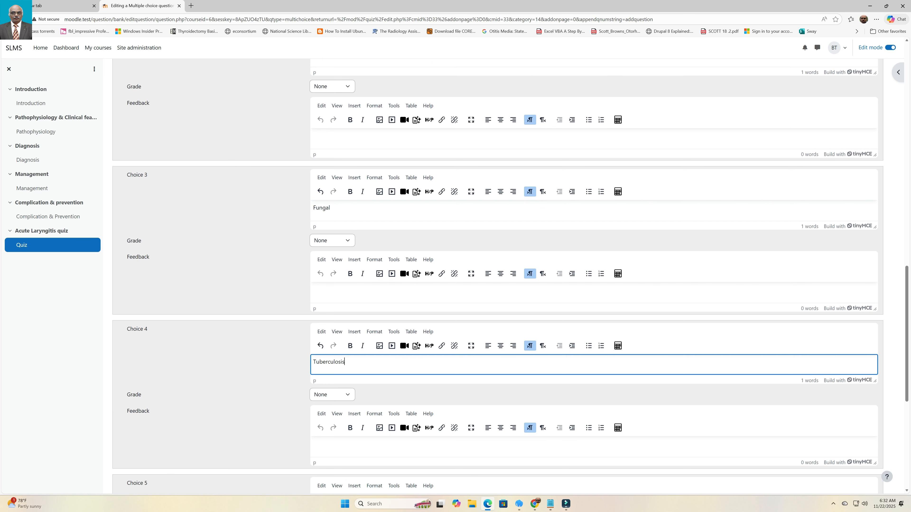
Leave Choice 5 blank and save the multiple choice question while keeping it open for editing
{"action": "scroll", "coordinate": [511, 278], "scroll_direction": "down", "scroll_amount": 4}
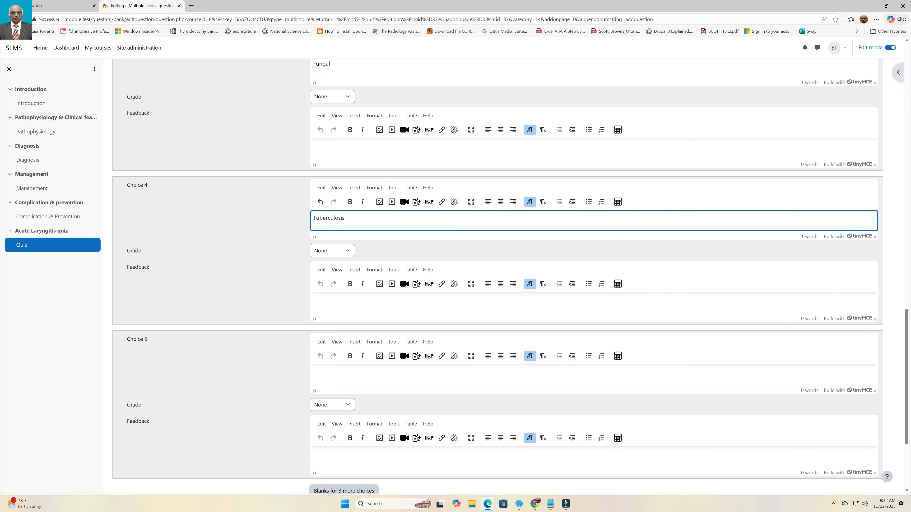
{"action": "scroll", "coordinate": [511, 278], "scroll_direction": "down", "scroll_amount": 4}
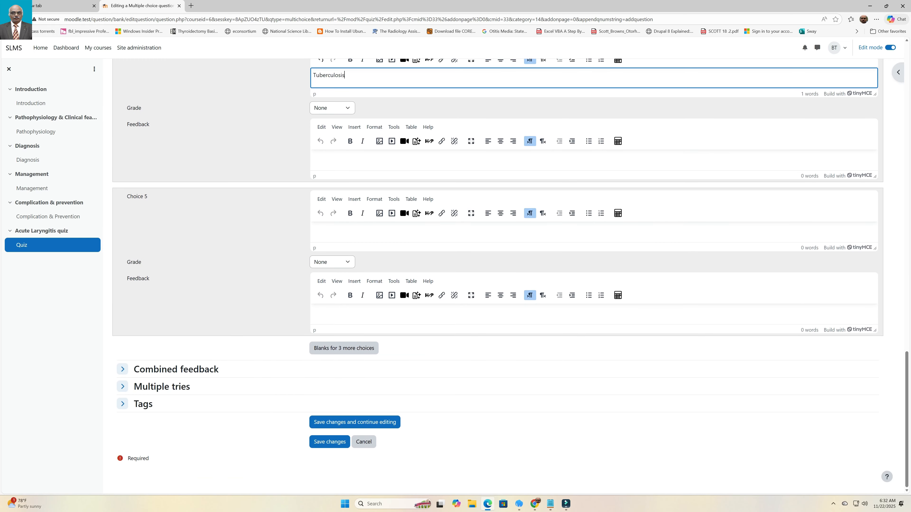
{"action": "left_click", "coordinate": [355, 422]}
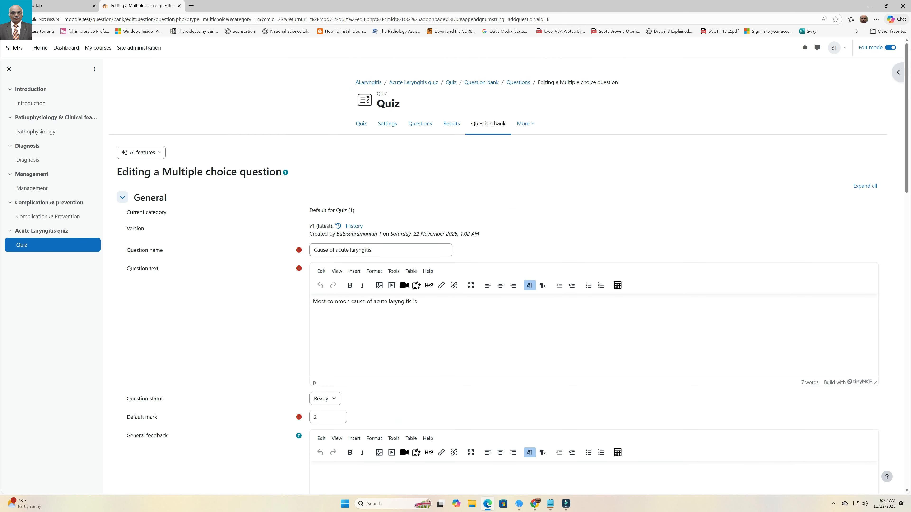
Review the saved question's settings and choices, and save it to finish editing
{"action": "scroll", "coordinate": [502, 272], "scroll_direction": "down", "scroll_amount": 5}
{"action": "scroll", "coordinate": [502, 273], "scroll_direction": "up", "scroll_amount": 5}
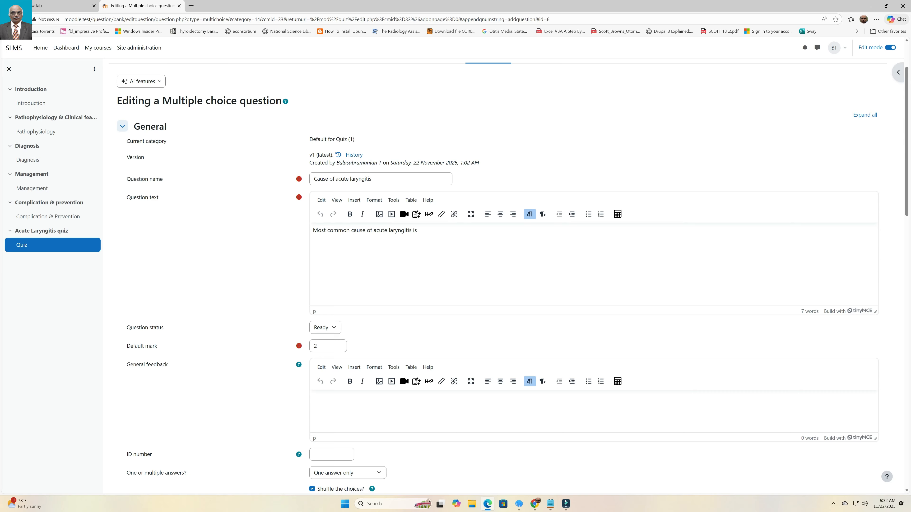
{"action": "scroll", "coordinate": [502, 273], "scroll_direction": "up", "scroll_amount": 2}
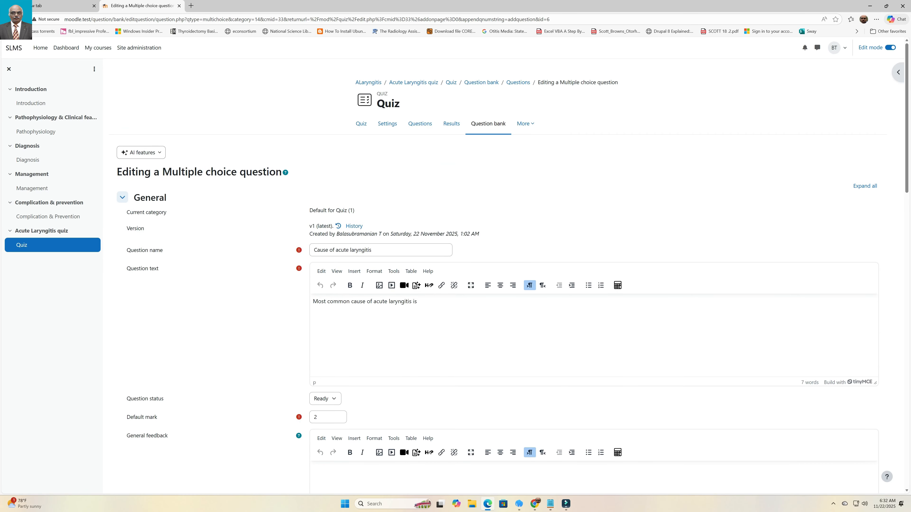
{"action": "scroll", "coordinate": [502, 272], "scroll_direction": "down", "scroll_amount": 20}
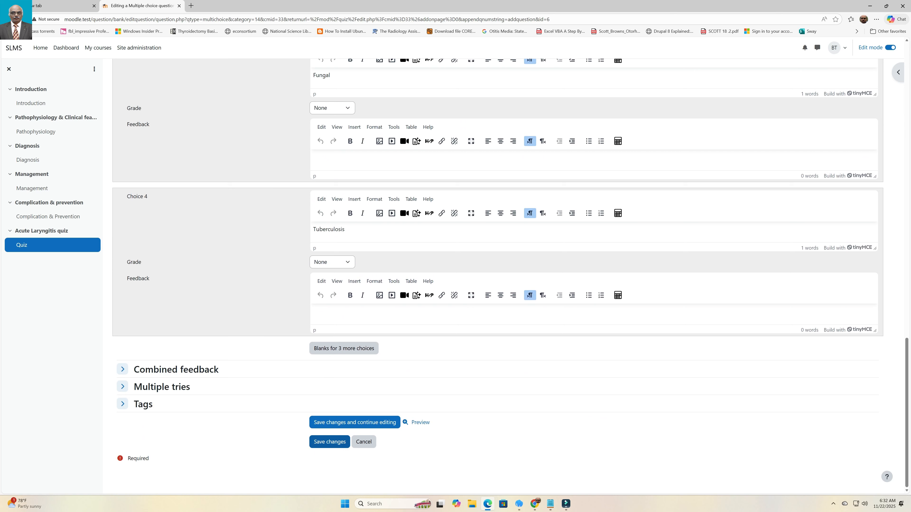
{"action": "left_click", "coordinate": [330, 442]}
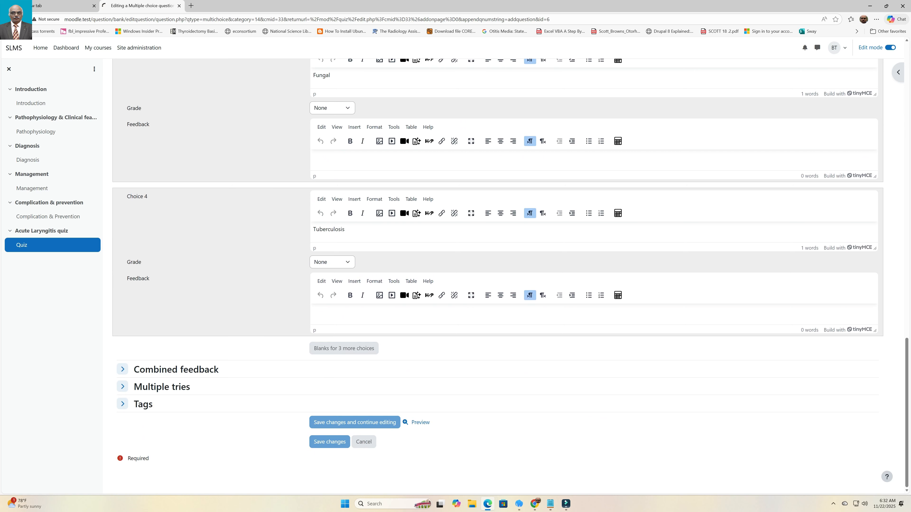